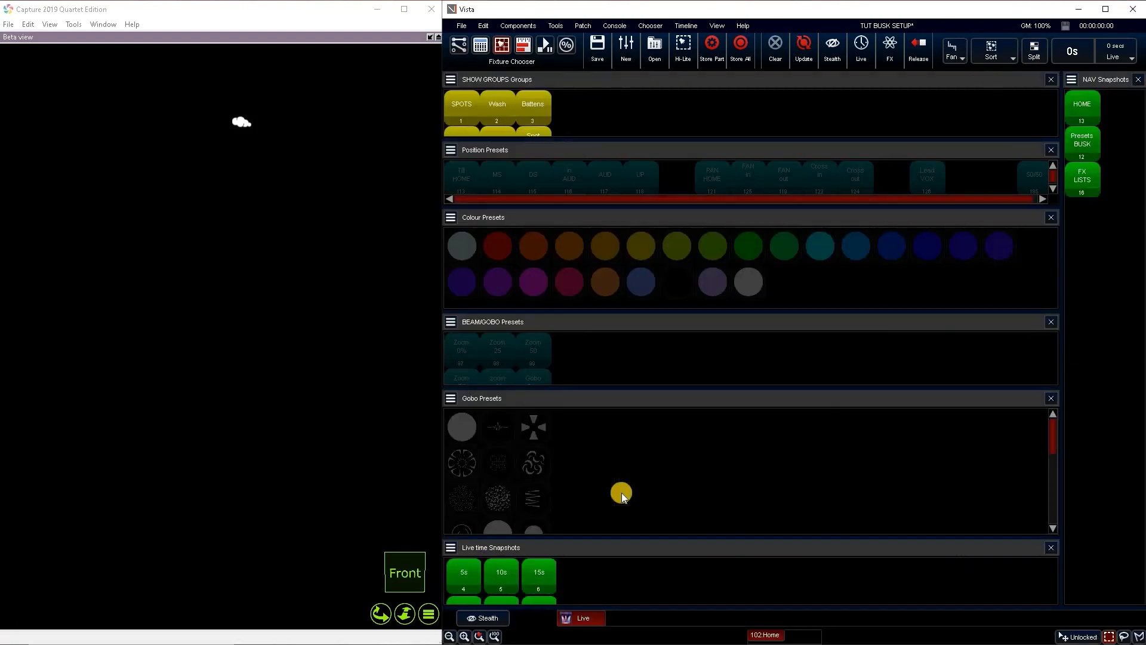
Look at the FX LISTS layout, return to HOME, and add a new cuelist page named Manual FX.
{"action": "left_click", "coordinate": [1069, 184]}
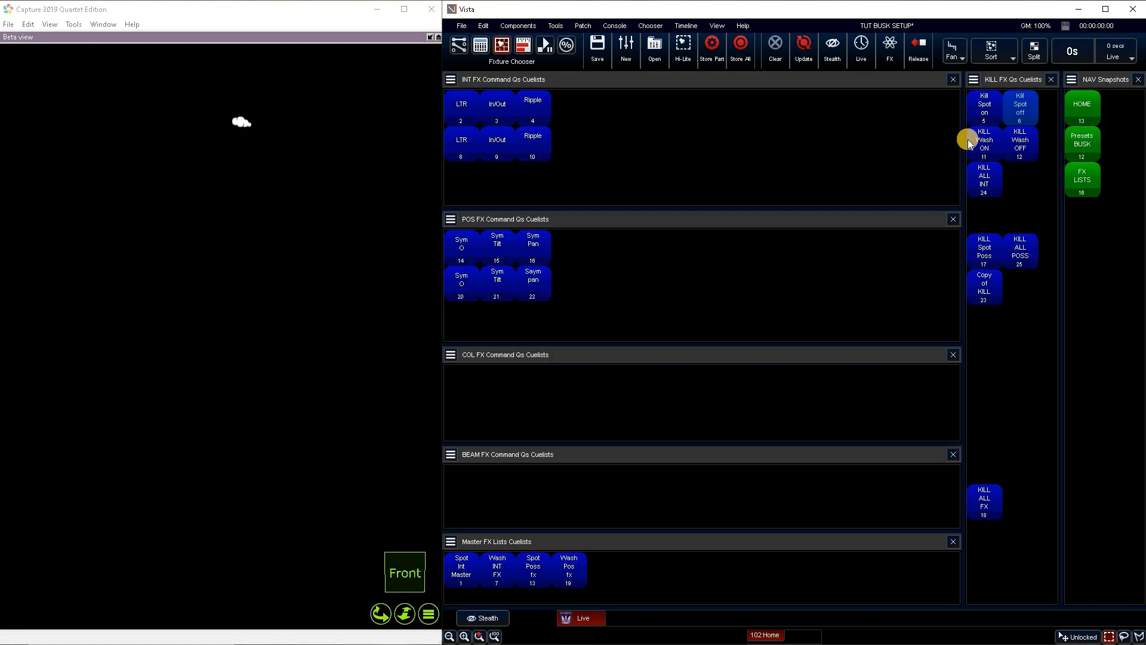
{"action": "left_click", "coordinate": [1090, 113]}
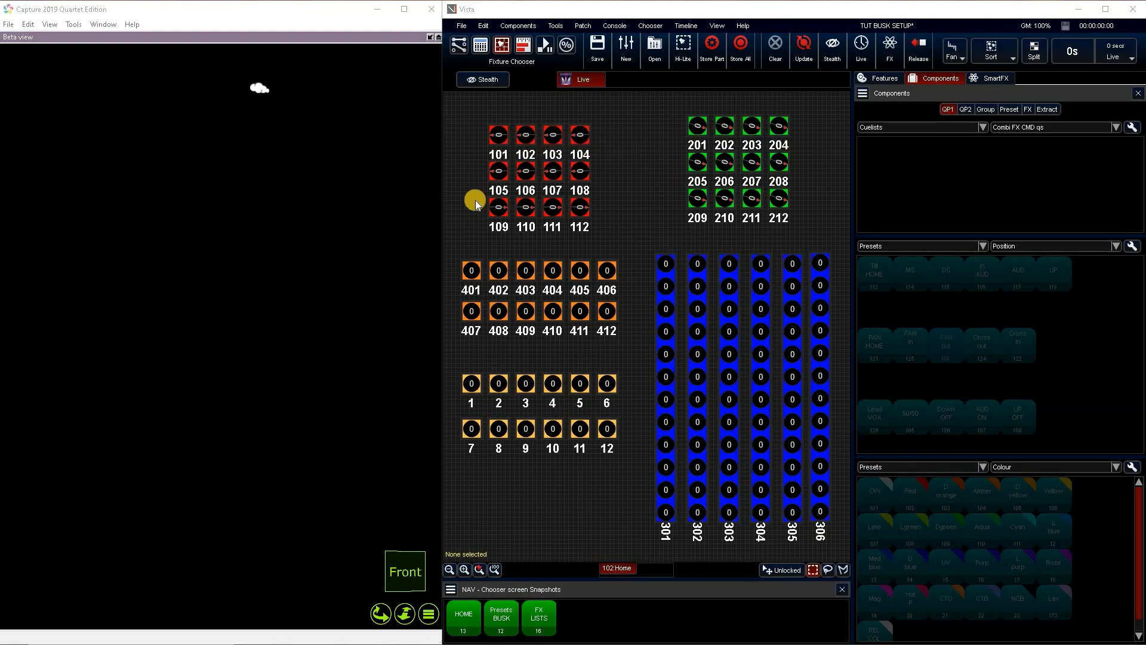
{"action": "right_click", "coordinate": [947, 180]}
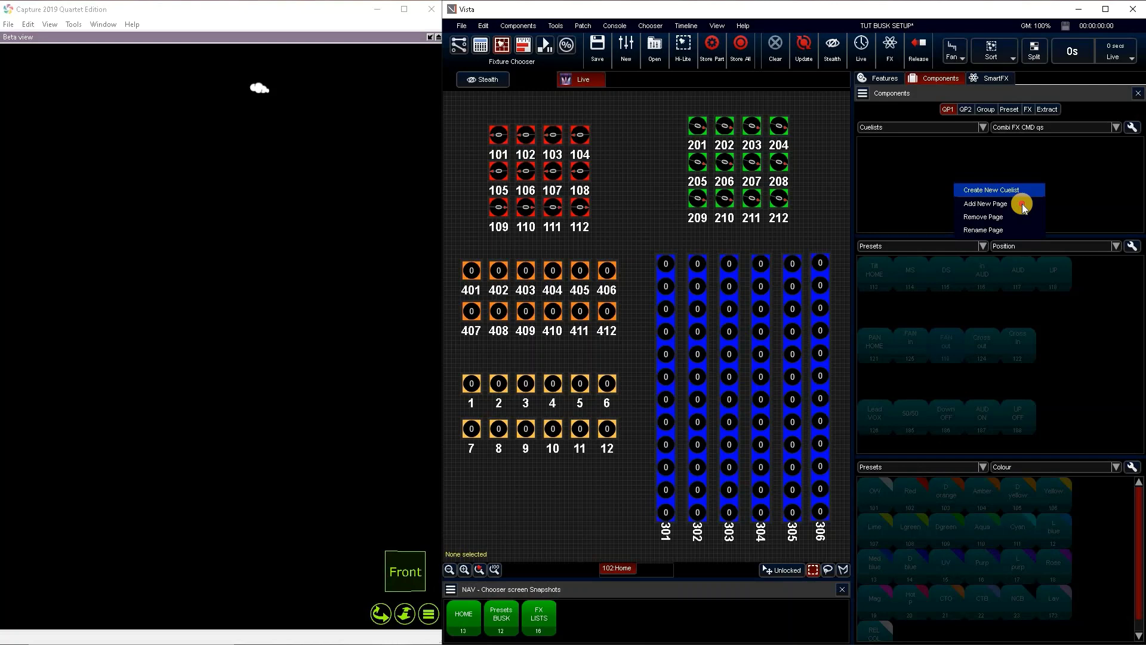
{"action": "left_click", "coordinate": [992, 204]}
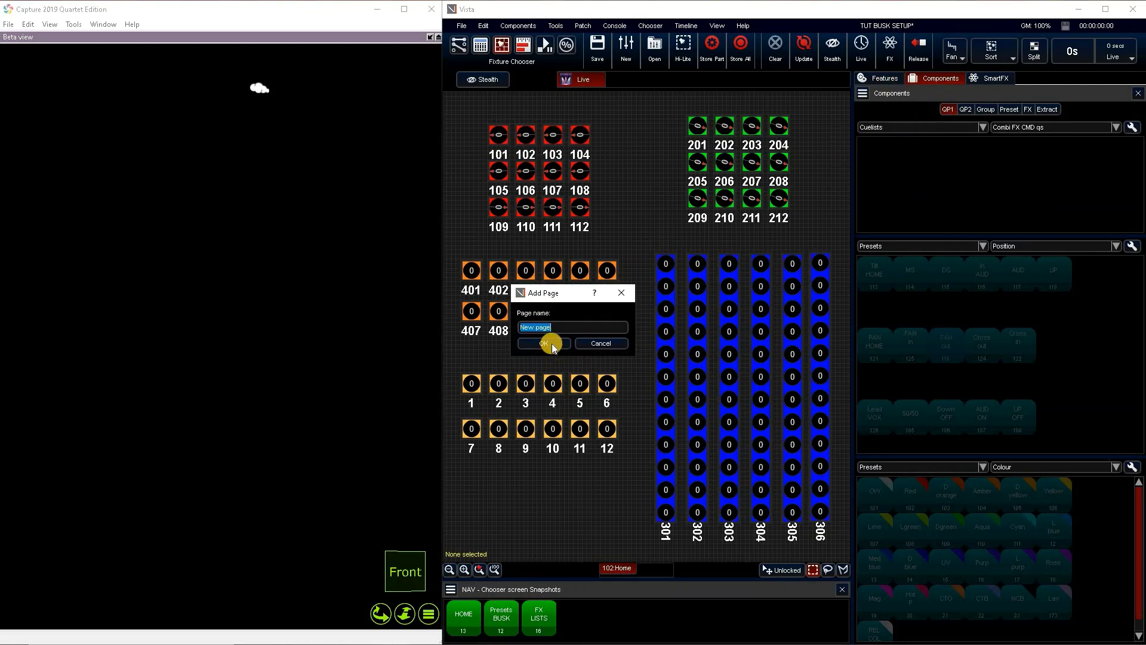
{"action": "type", "text": "Manual FX"}
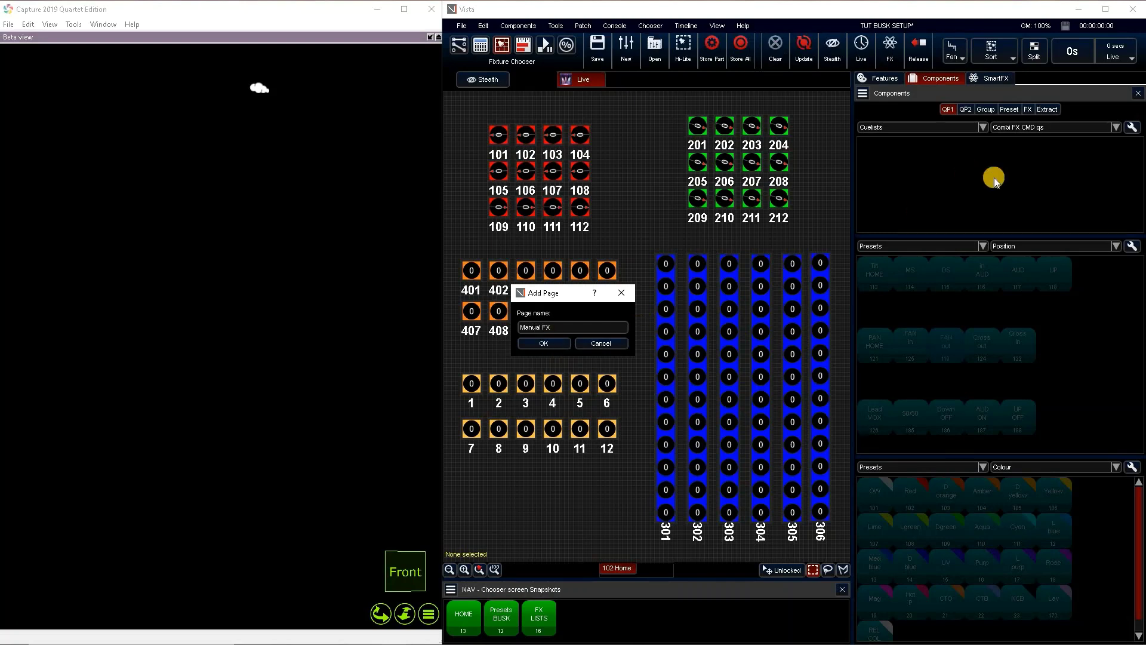
{"action": "key", "text": "Return"}
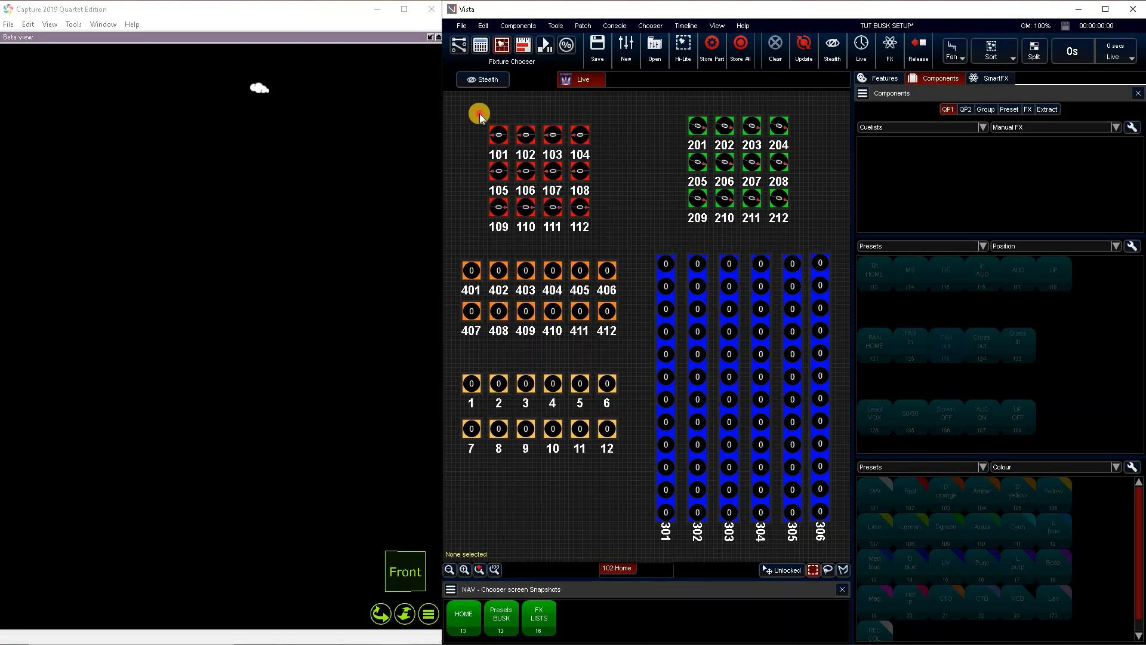
Select fixtures 101 to 112 and create a cuelist named Spots FO on the Manual FX page.
{"action": "left_click_drag", "start_coordinate": [480, 114], "coordinate": [594, 231]}
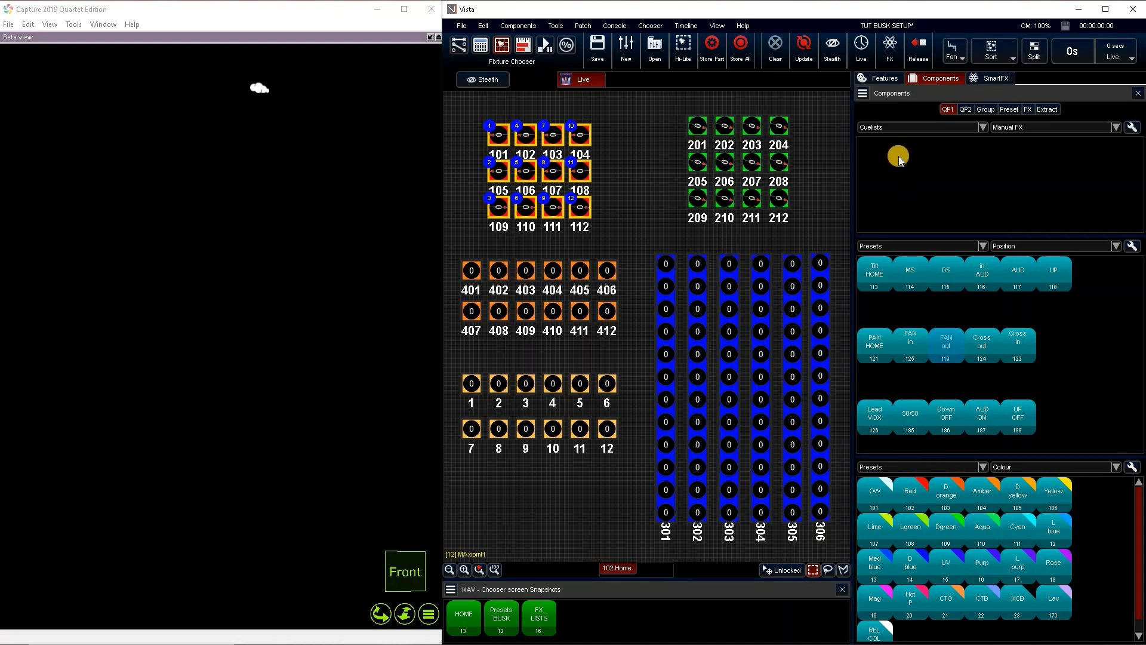
{"action": "right_click", "coordinate": [982, 167]}
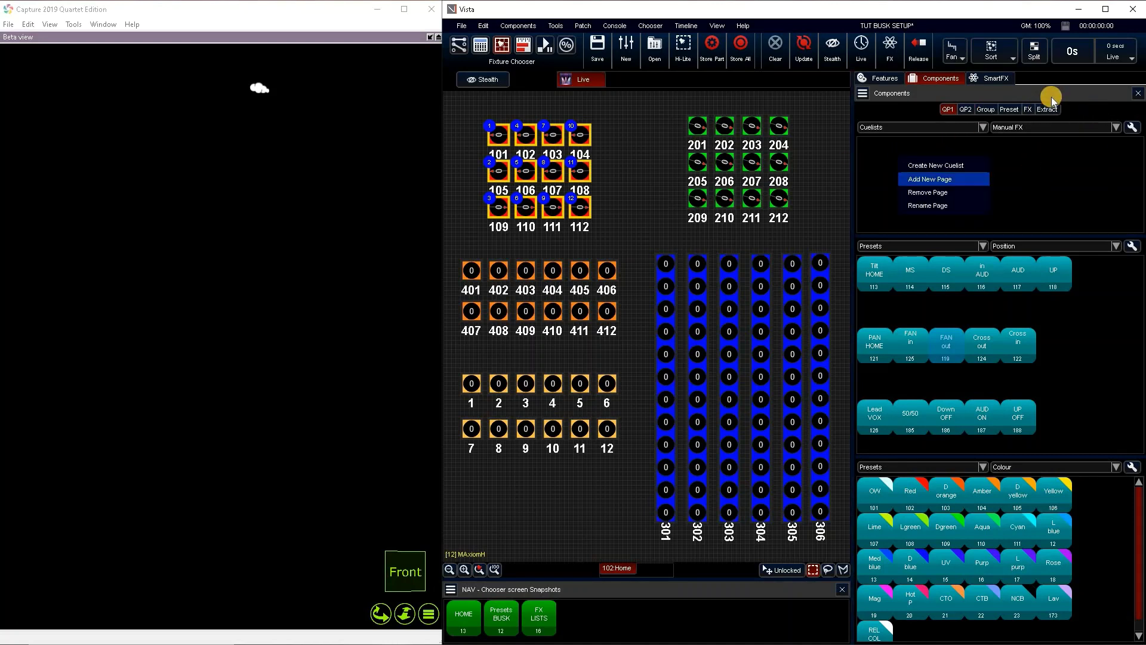
{"action": "left_click", "coordinate": [950, 165]}
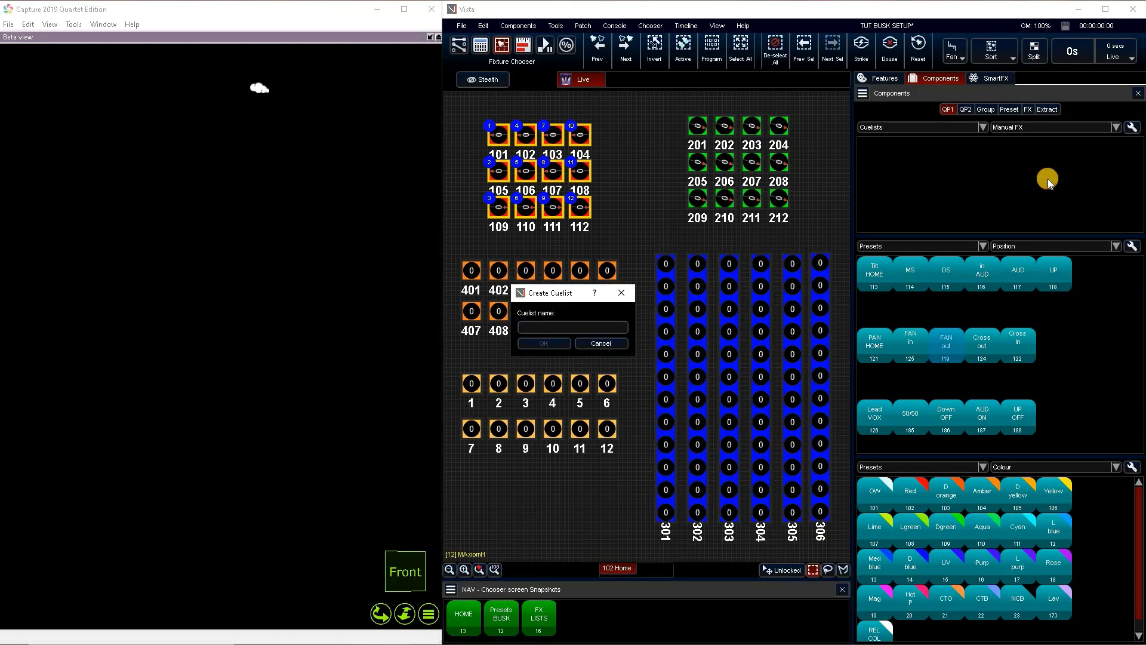
{"action": "type", "text": "FO"}
{"action": "type", "text": "Spo"}
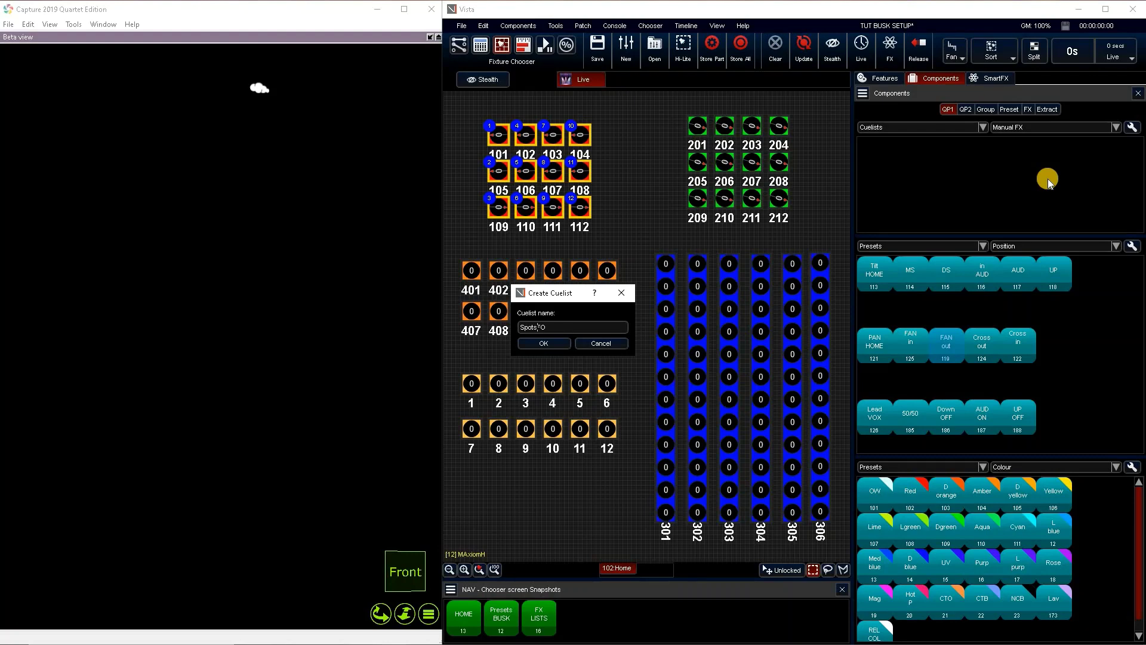
{"action": "left_click", "coordinate": [559, 343]}
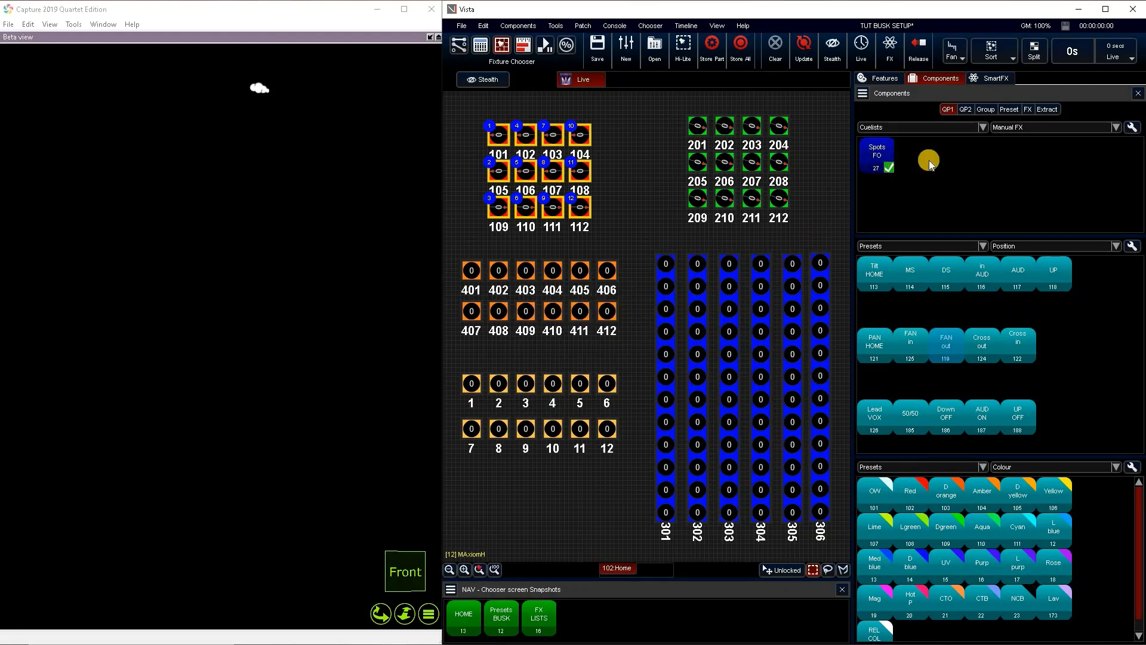
Open the Spots FO cuelist for editing and set the intensity of fixtures 101 to 112 to 100.
{"action": "right_click", "coordinate": [879, 158]}
{"action": "left_click", "coordinate": [933, 161]}
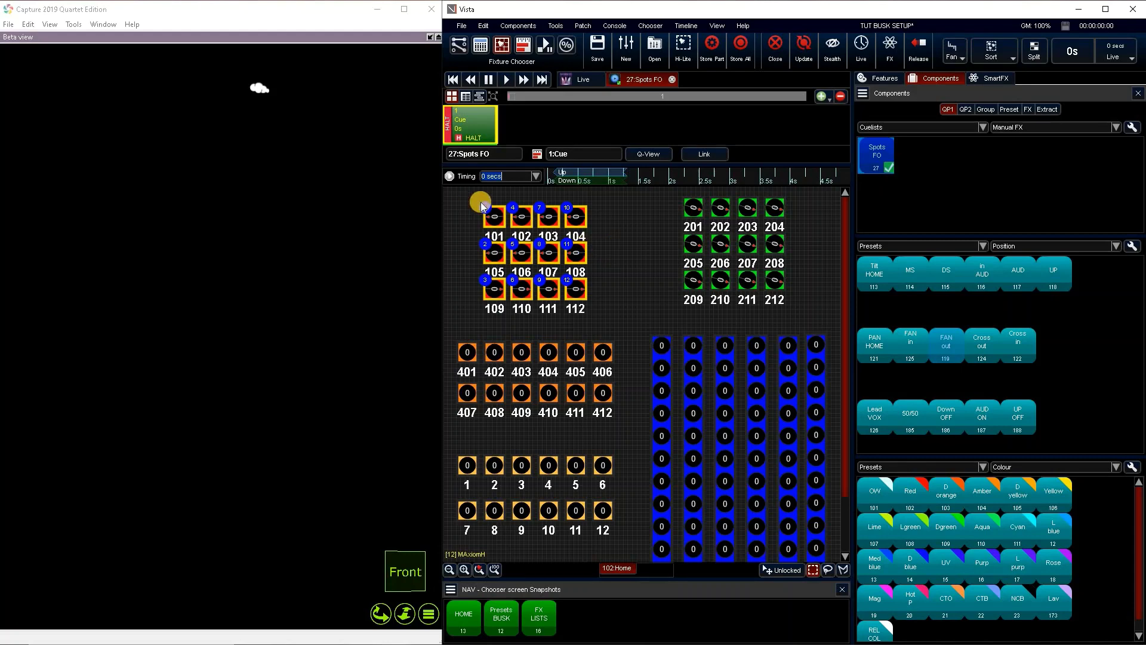
{"action": "left_click_drag", "start_coordinate": [479, 200], "coordinate": [579, 303]}
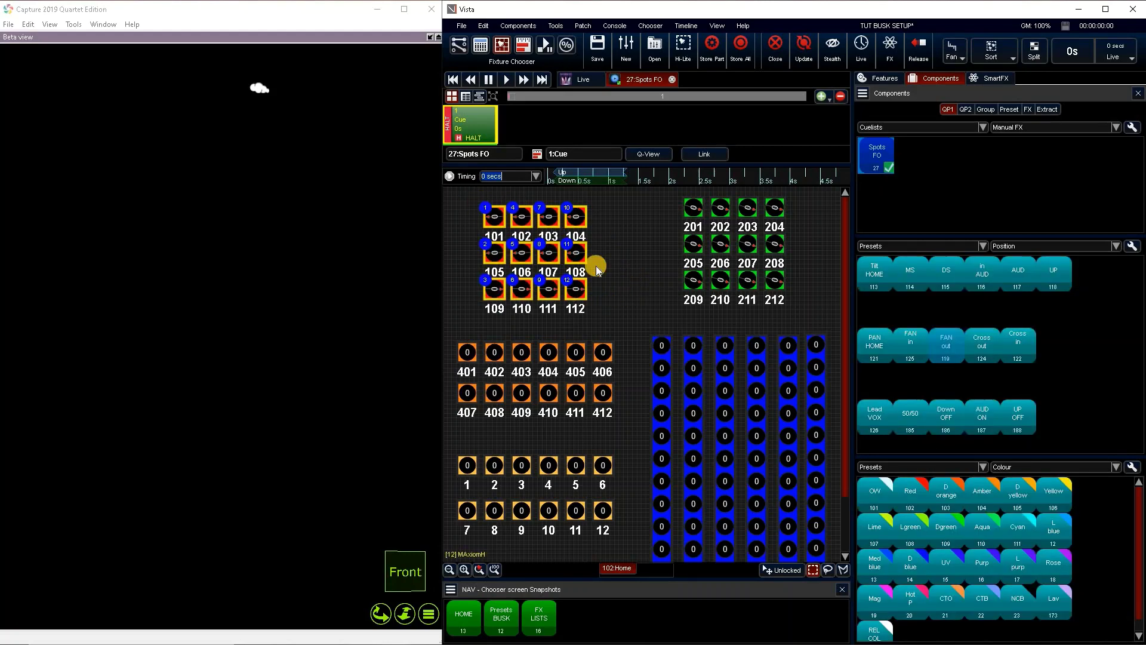
{"action": "left_click", "coordinate": [885, 78]}
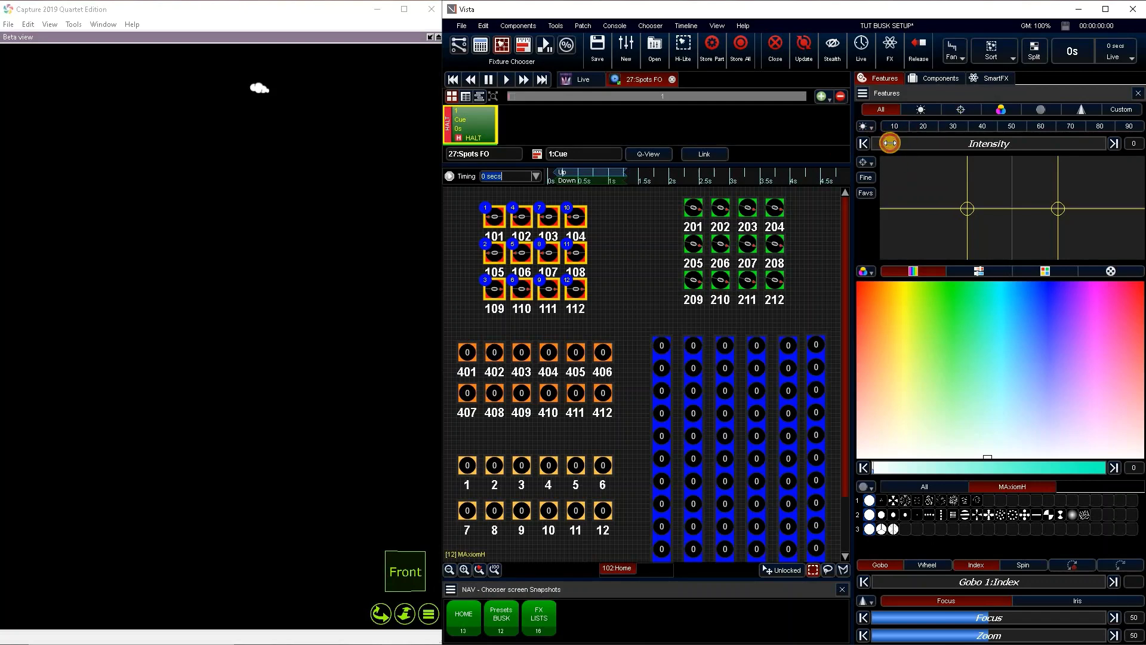
{"action": "left_click_drag", "start_coordinate": [890, 143], "coordinate": [1139, 148]}
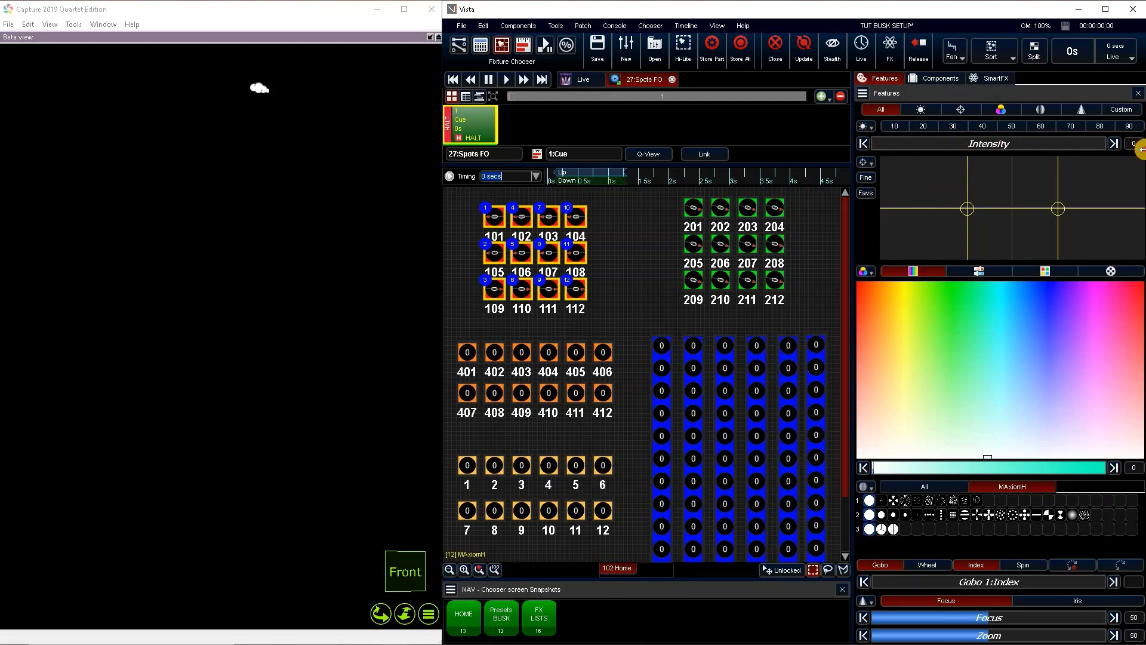
Apply the UP and FAN out position presets to the selected spots.
{"action": "left_click", "coordinate": [933, 83]}
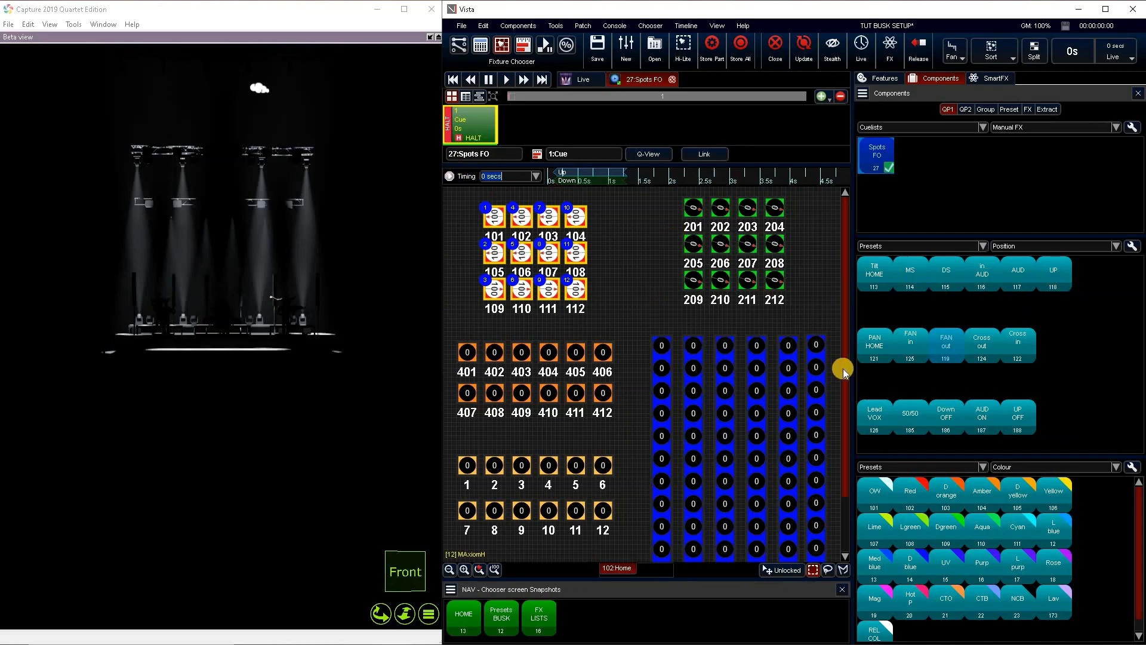
{"action": "left_click", "coordinate": [1053, 274]}
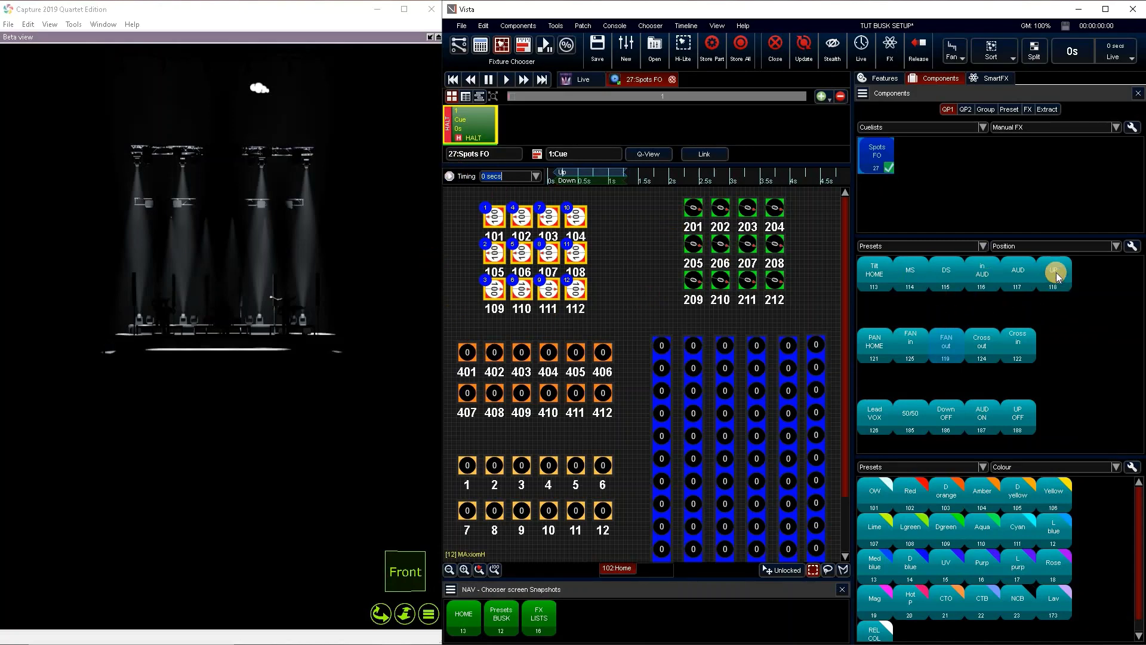
{"action": "left_click", "coordinate": [948, 485]}
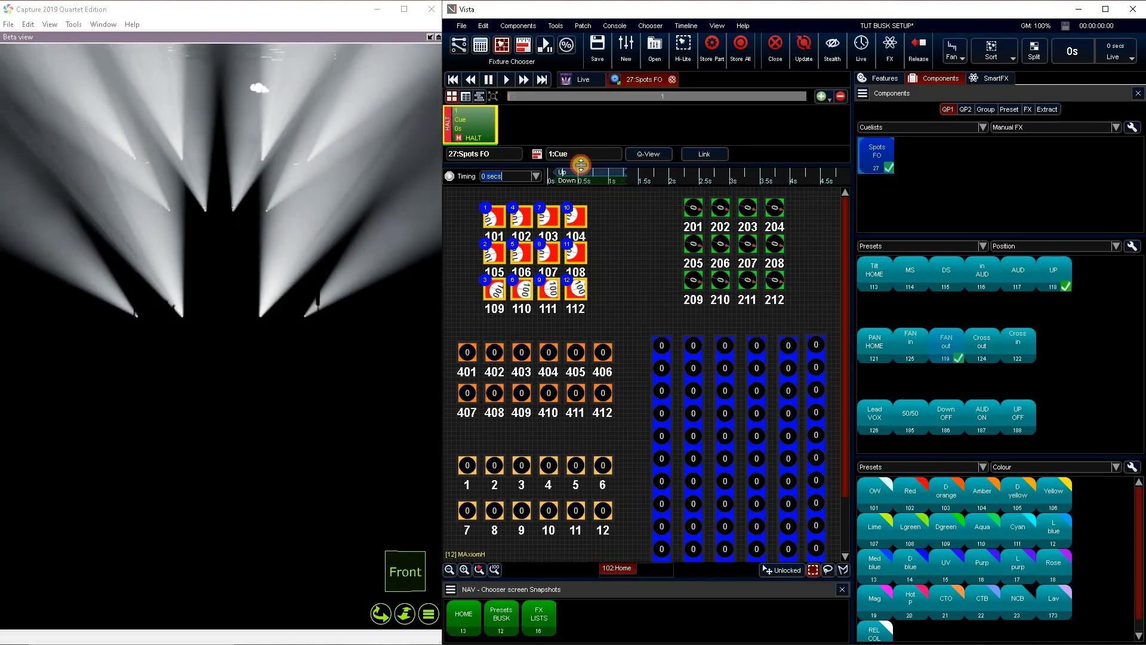
Rename cue 1 as FO, clear the fixture selection, and close the Spots FO cuelist editor.
{"action": "type", "text": "FO"}
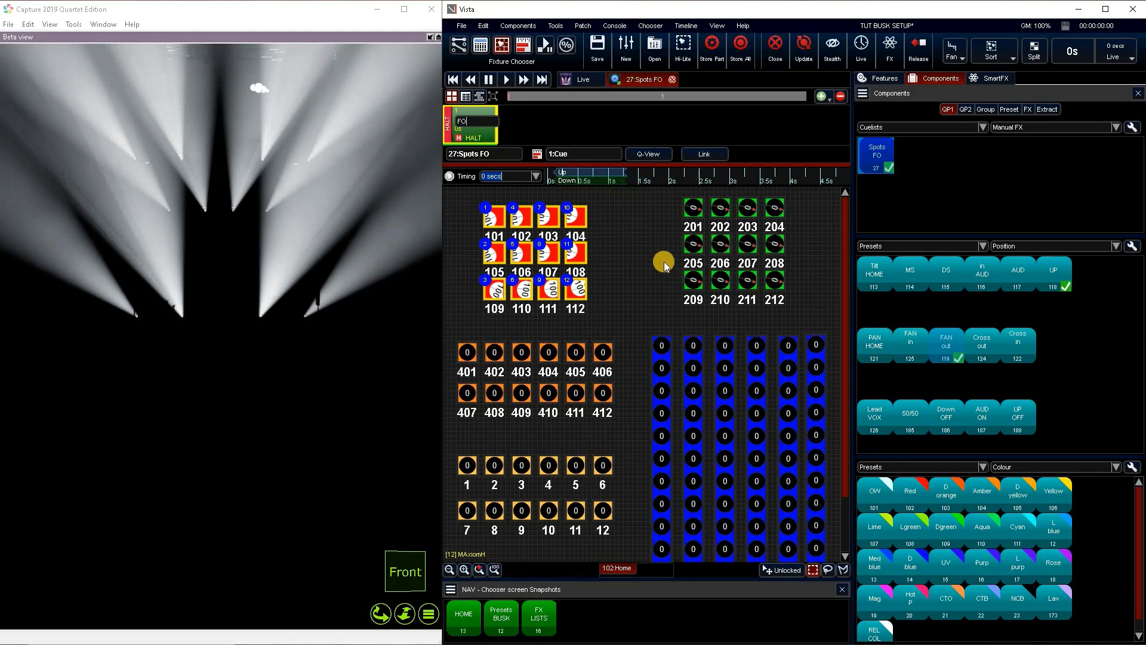
{"action": "key", "text": "Return"}
{"action": "left_click", "coordinate": [631, 246]}
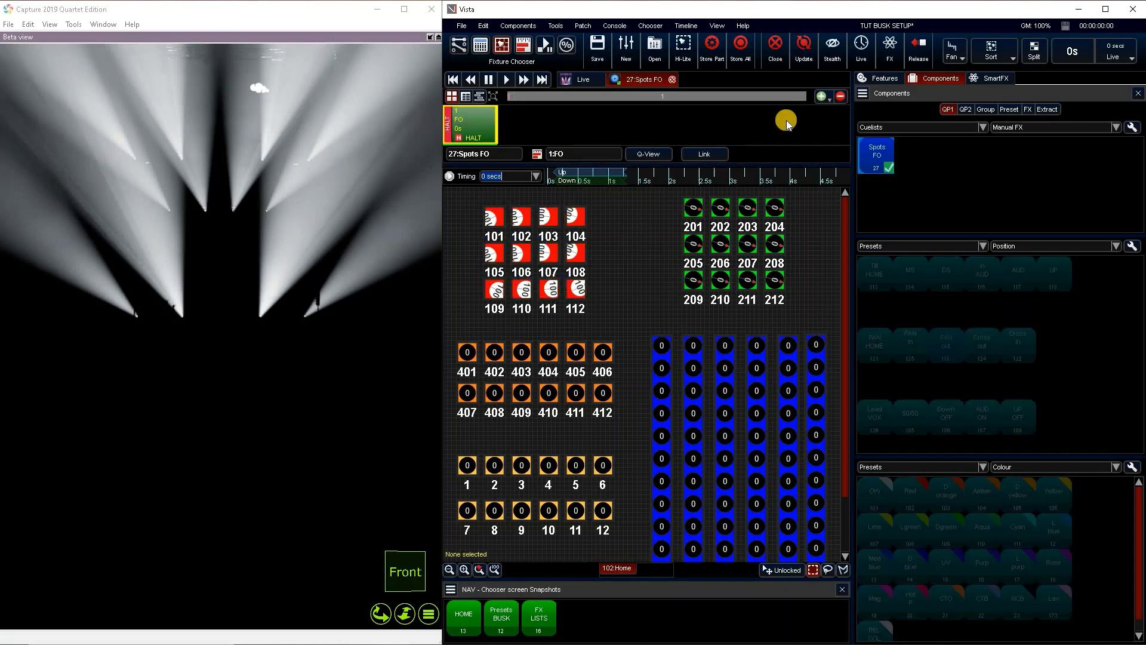
{"action": "left_click", "coordinate": [768, 51]}
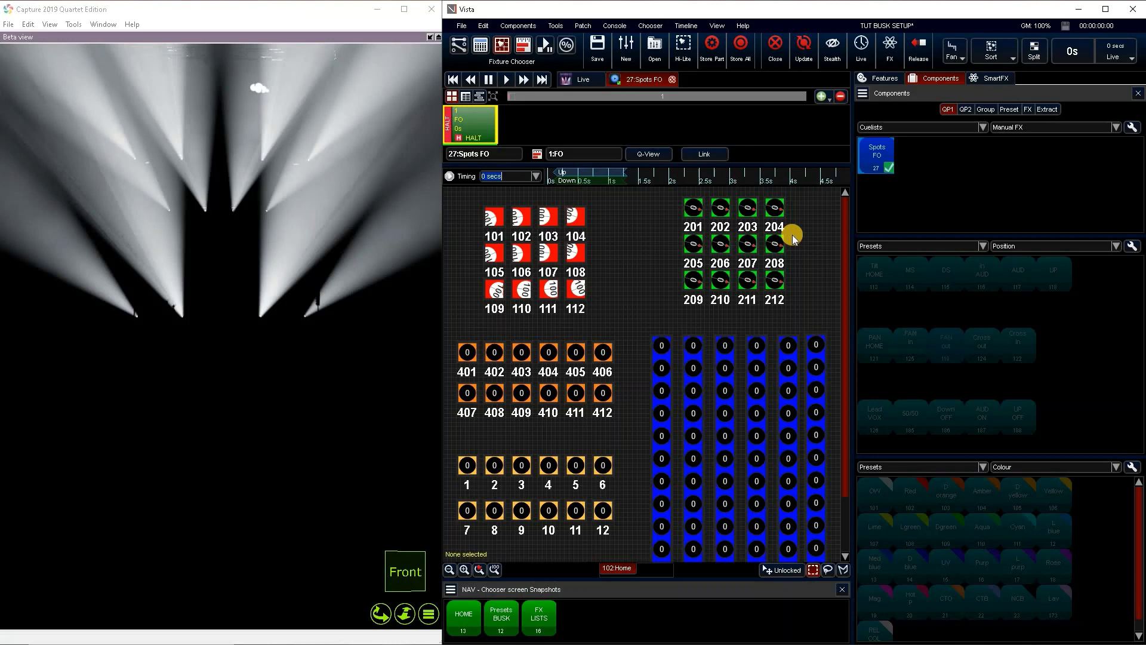
{"action": "left_click", "coordinate": [788, 384]}
Switch to the console layout and browse the cuelists on the Manual FX page and across all pages.
{"action": "left_click", "coordinate": [479, 46]}
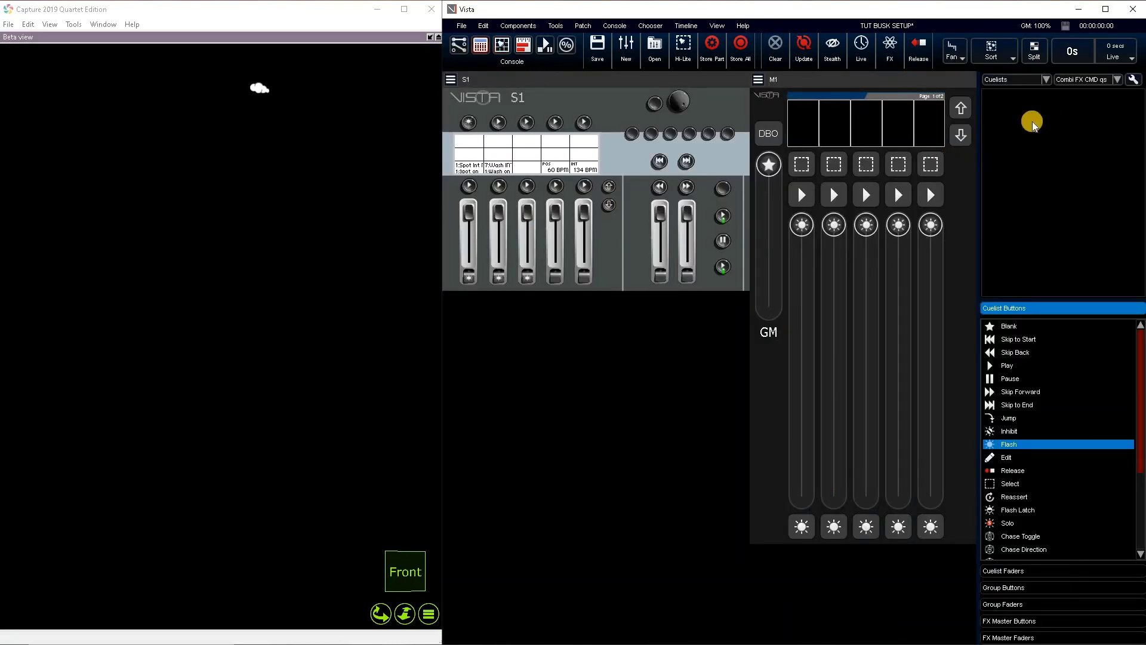
{"action": "left_click", "coordinate": [1090, 81]}
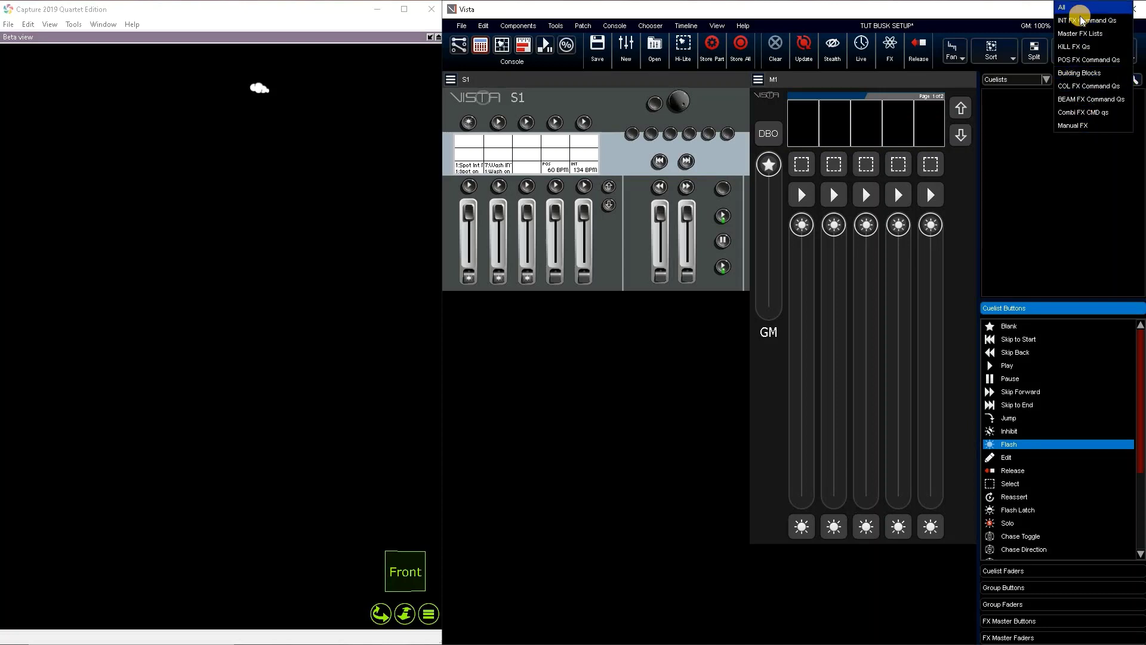
{"action": "left_click", "coordinate": [1068, 128]}
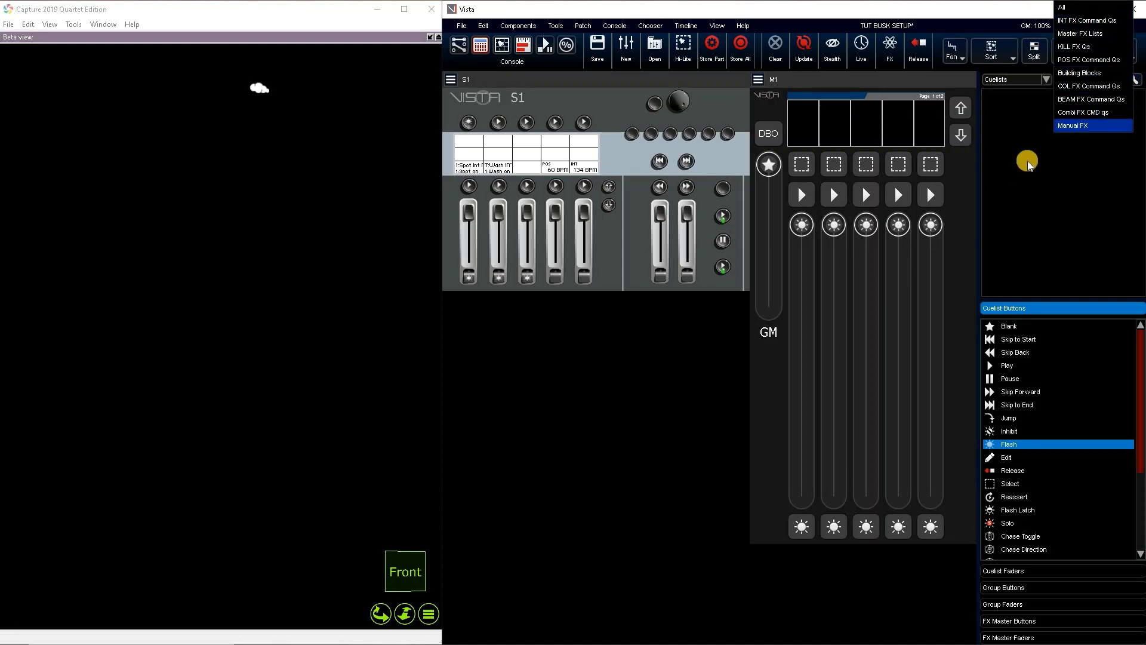
{"action": "left_click", "coordinate": [1083, 83]}
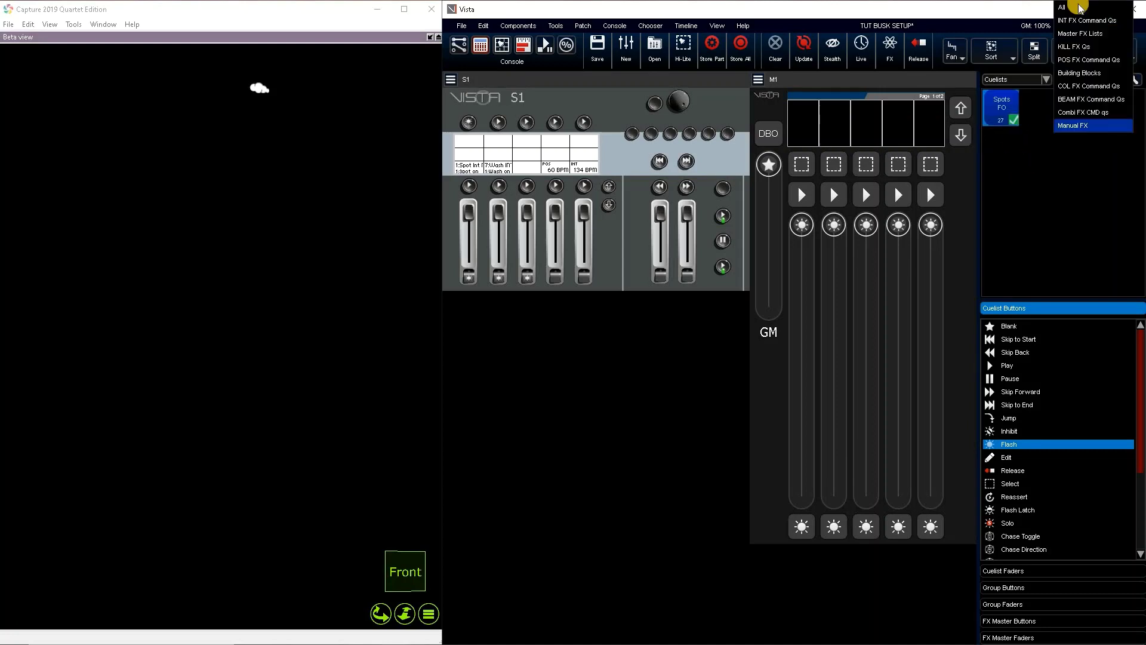
{"action": "left_click", "coordinate": [1064, 164]}
{"action": "scroll", "coordinate": [1063, 160], "scroll_direction": "down", "scroll_amount": 2}
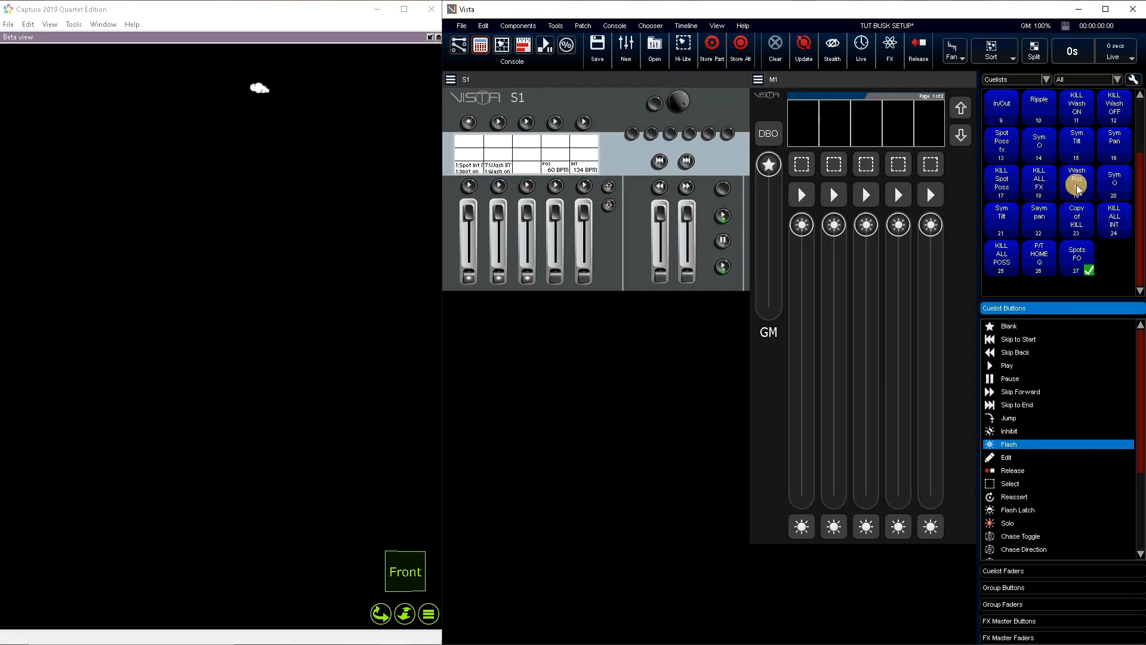
{"action": "scroll", "coordinate": [1071, 185], "scroll_direction": "up", "scroll_amount": 2}
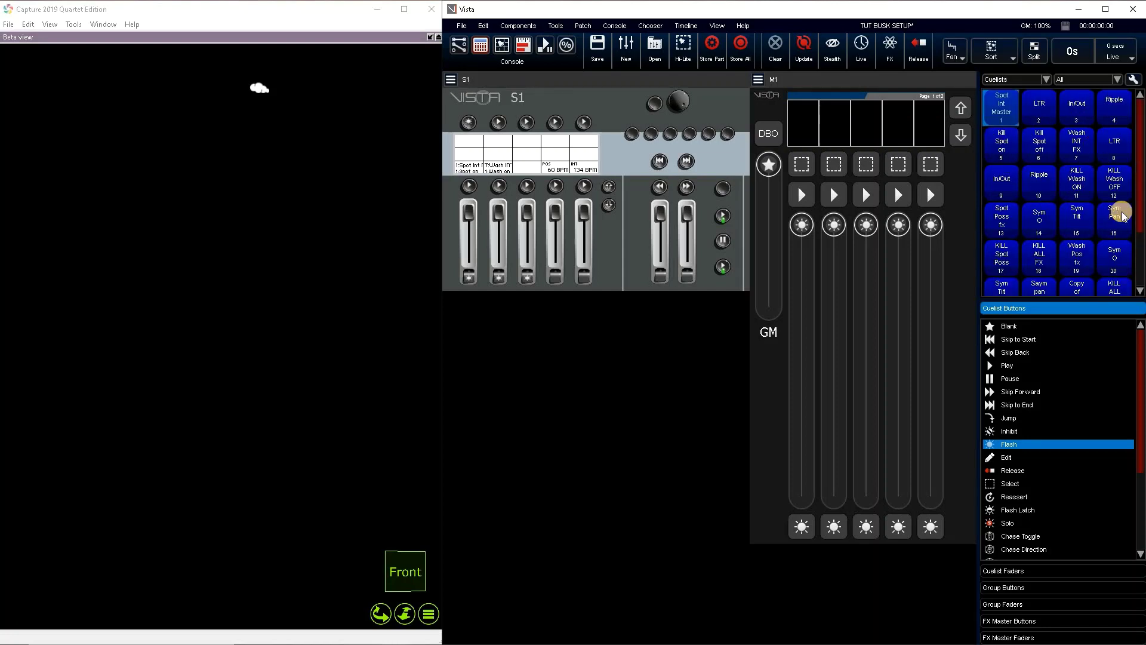
Filter the cuelists to the Manual FX page and assign Spots FO to the first upper playback of the S1.
{"action": "left_click", "coordinate": [1084, 83]}
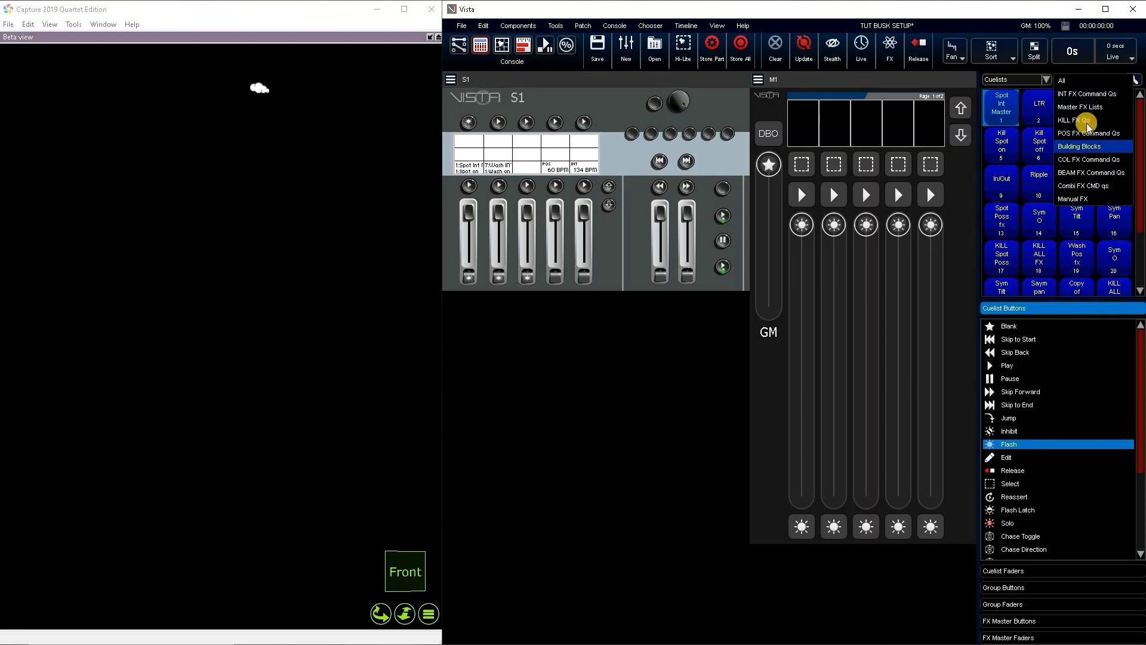
{"action": "left_click", "coordinate": [1087, 200]}
{"action": "left_click", "coordinate": [1003, 115]}
{"action": "left_click_drag", "start_coordinate": [1003, 115], "coordinate": [508, 154]}
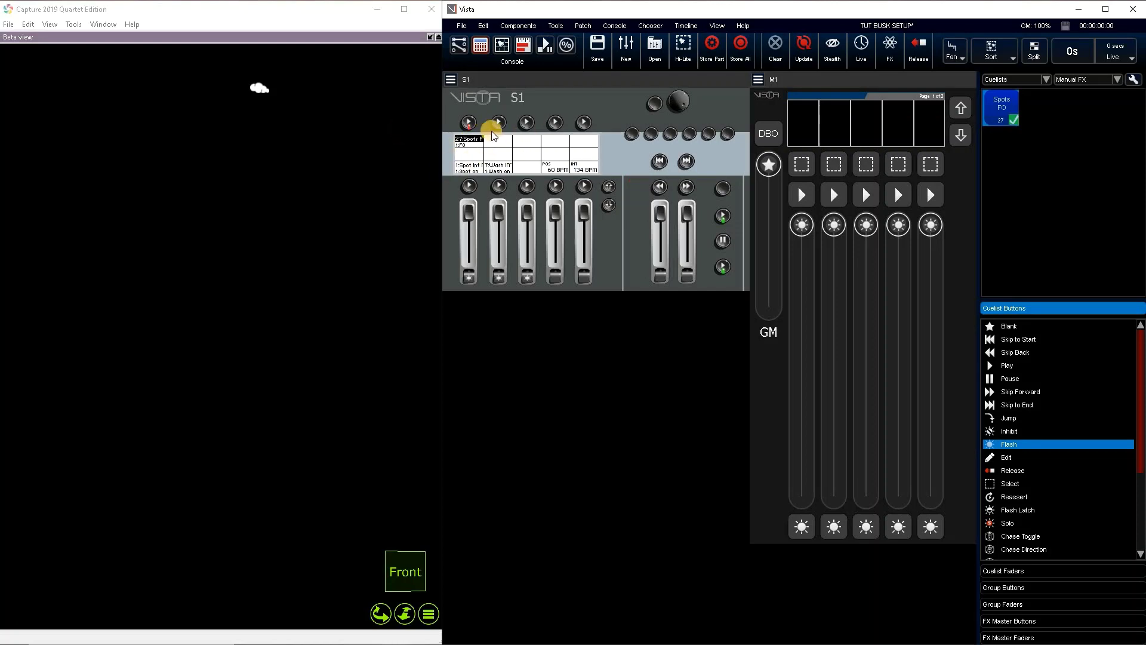
Test the Spots FO cuelist by playing it from its S1 playback, and release it.
{"action": "left_click", "coordinate": [469, 122]}
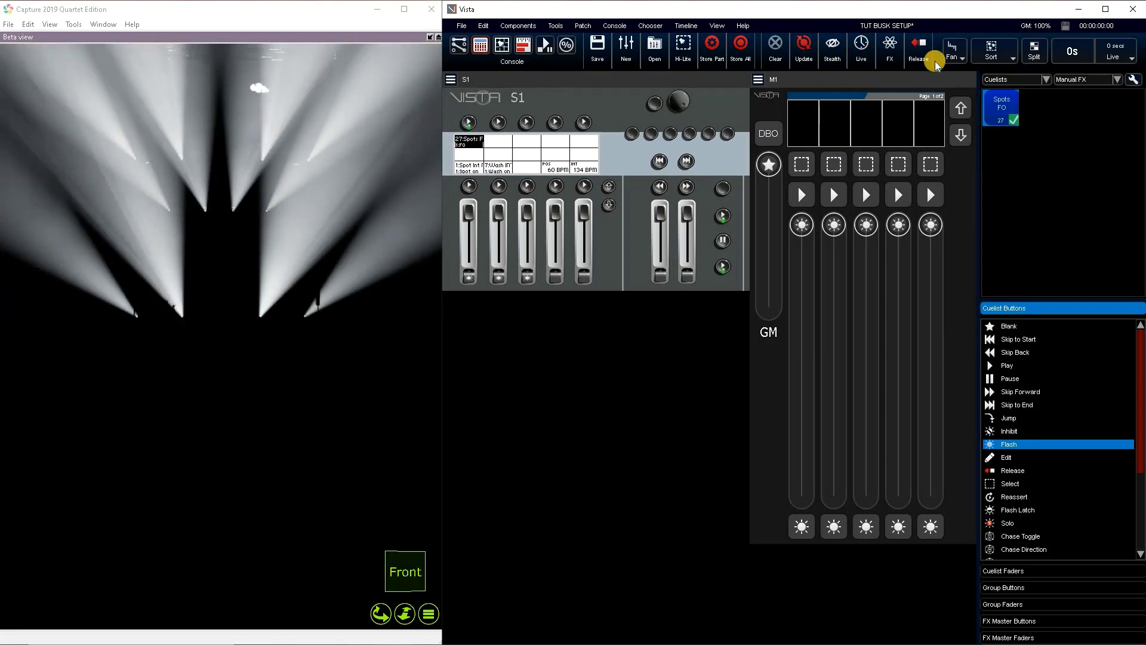
{"action": "left_click", "coordinate": [918, 51]}
{"action": "left_click", "coordinate": [465, 186]}
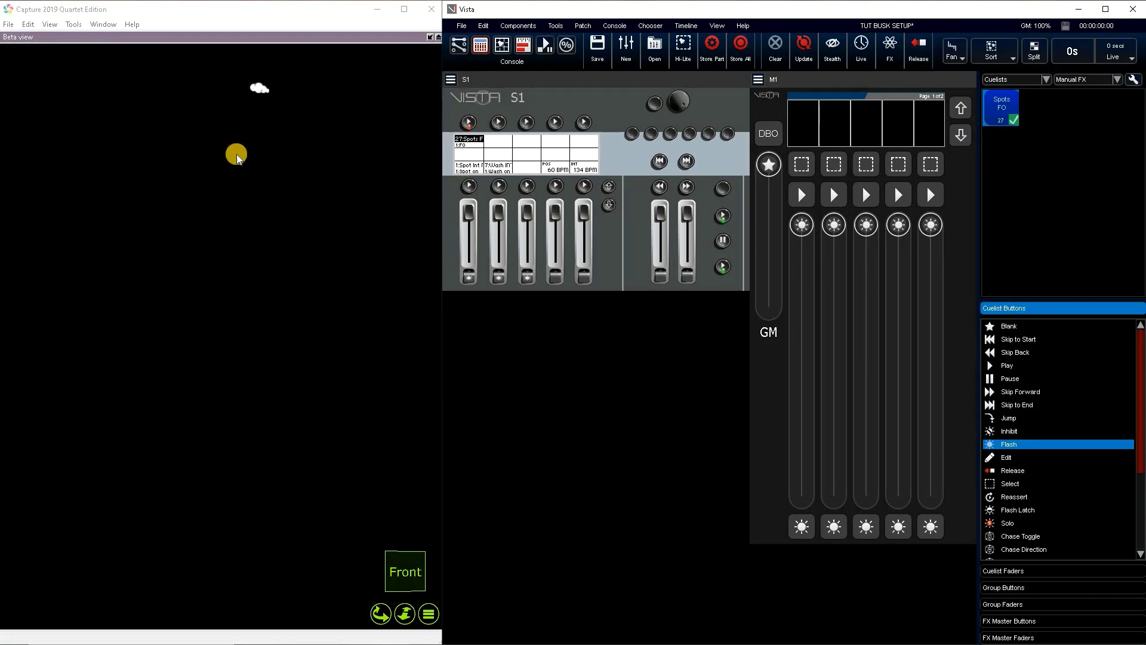
Open the properties of the Spots FO cuelist from its S1 playback and set the priority to High.
{"action": "right_click", "coordinate": [467, 142]}
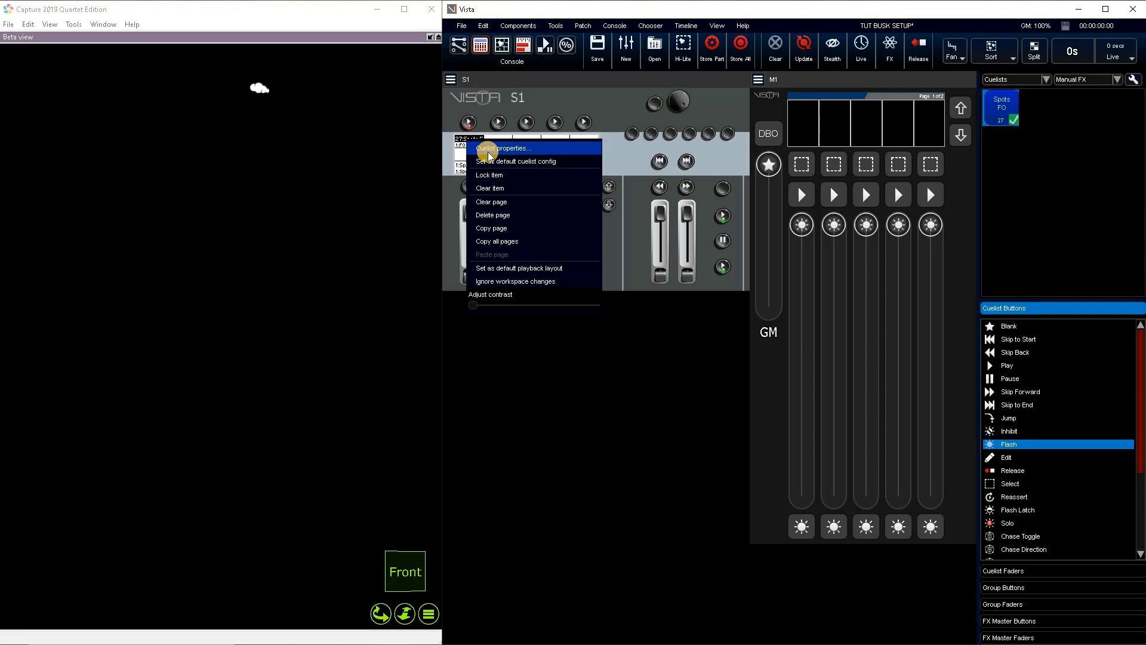
{"action": "left_click", "coordinate": [468, 141]}
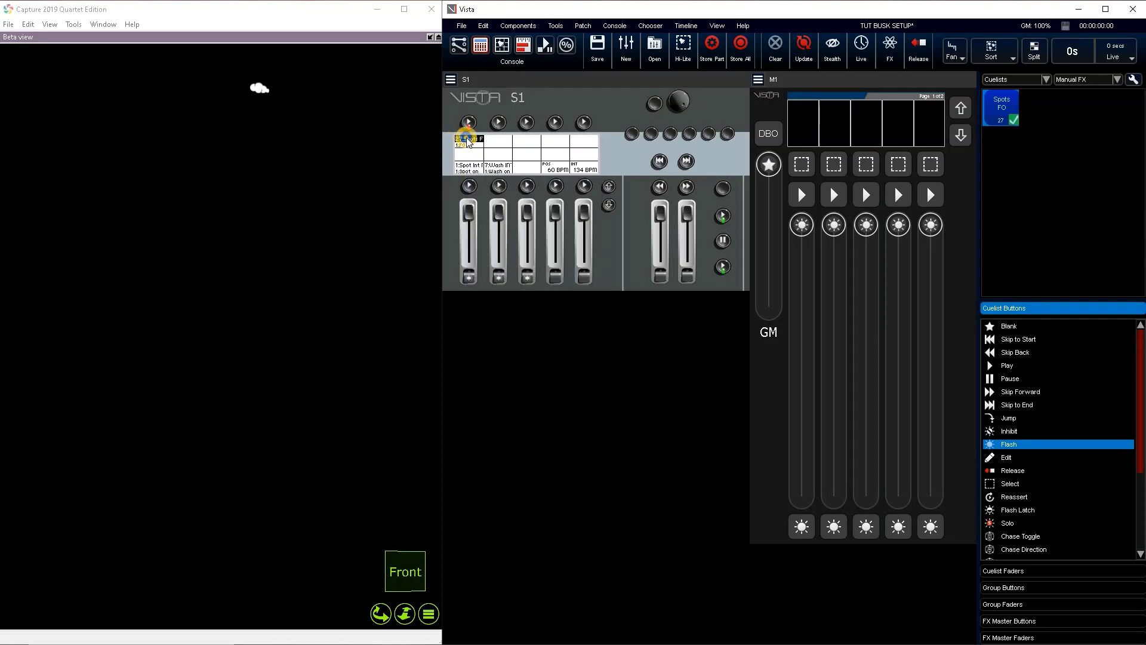
{"action": "right_click", "coordinate": [468, 141]}
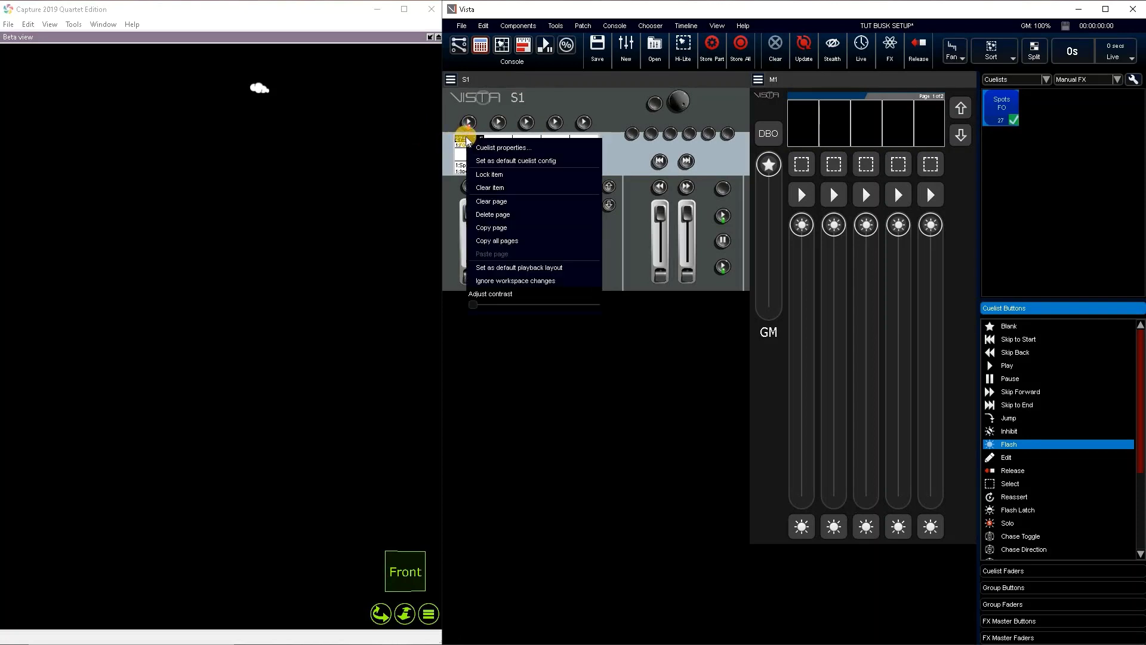
{"action": "left_click", "coordinate": [511, 155]}
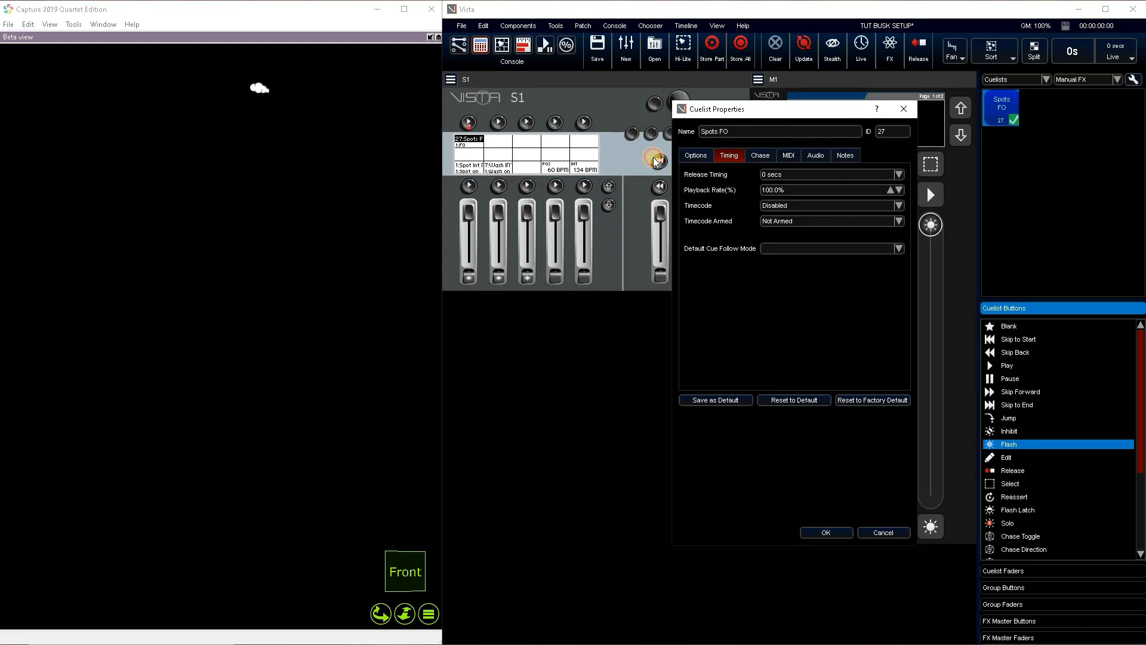
{"action": "left_click", "coordinate": [797, 177]}
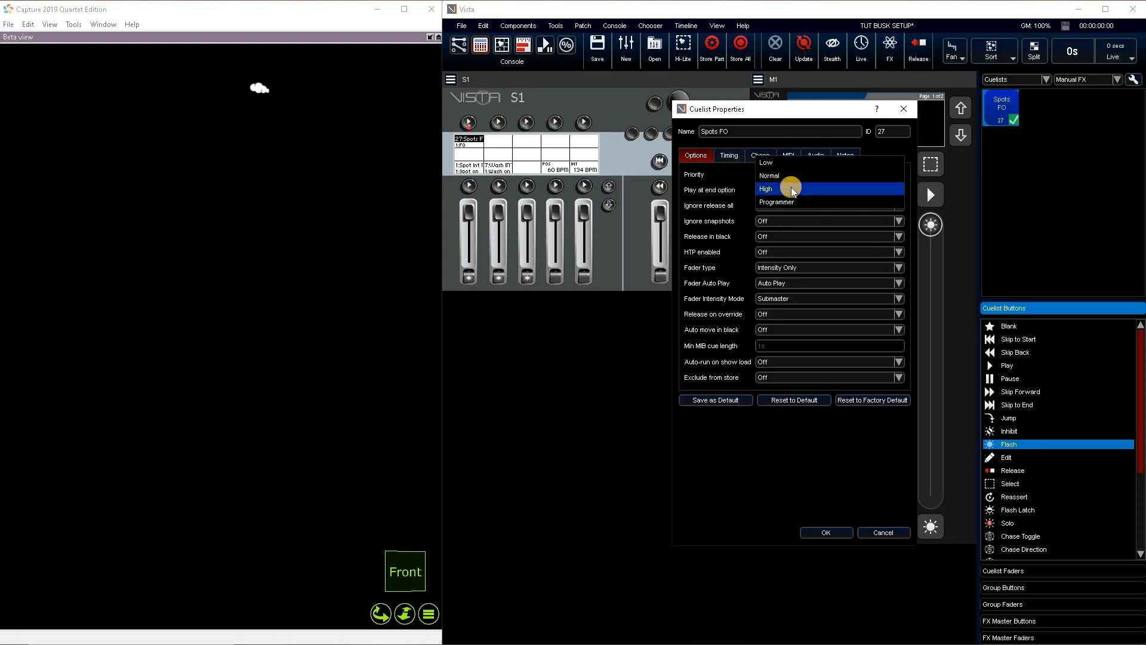
{"action": "left_click", "coordinate": [792, 189]}
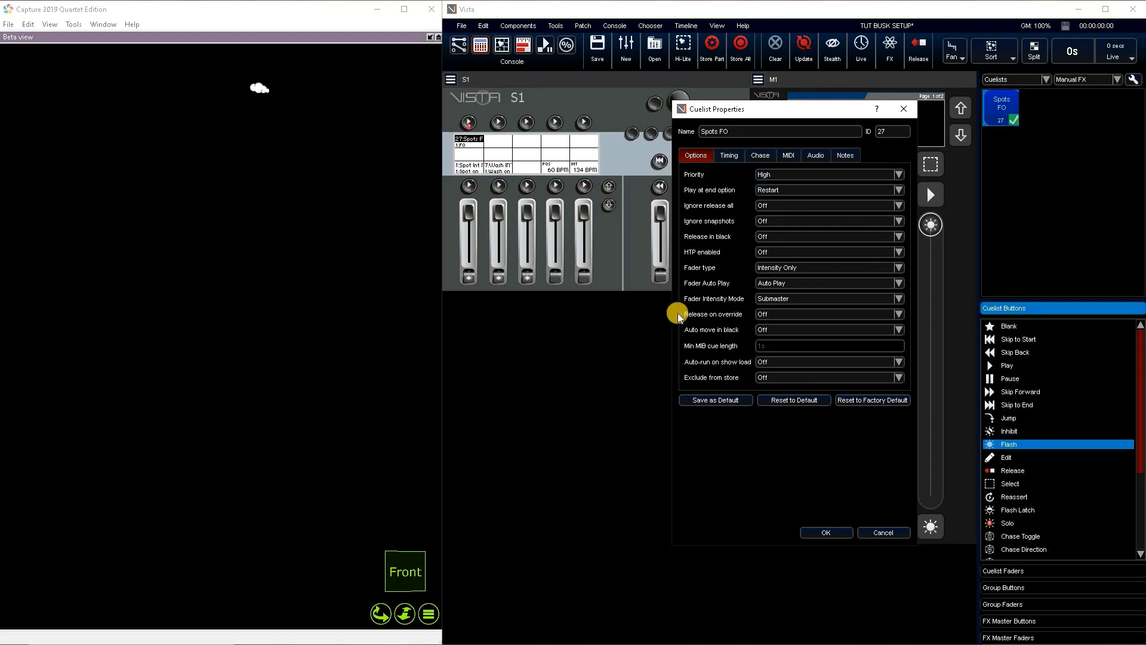
Set the Spots FO fader type to All Features and its fader auto play to Auto Play and Release.
{"action": "left_click", "coordinate": [805, 268]}
{"action": "left_click", "coordinate": [800, 282]}
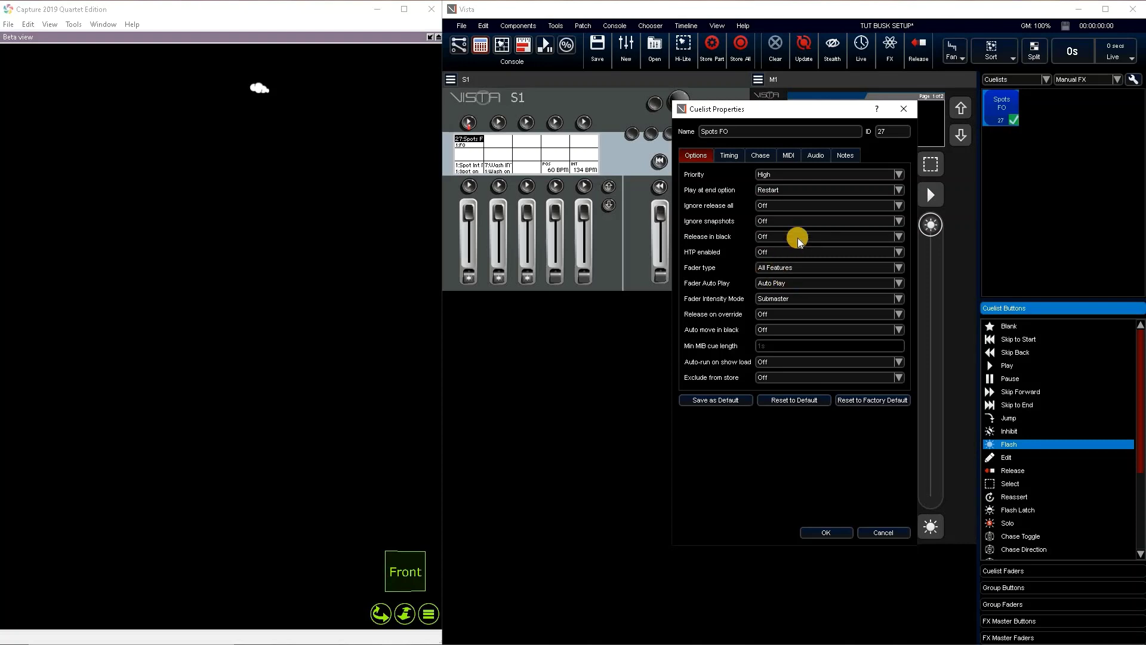
{"action": "left_click", "coordinate": [798, 285]}
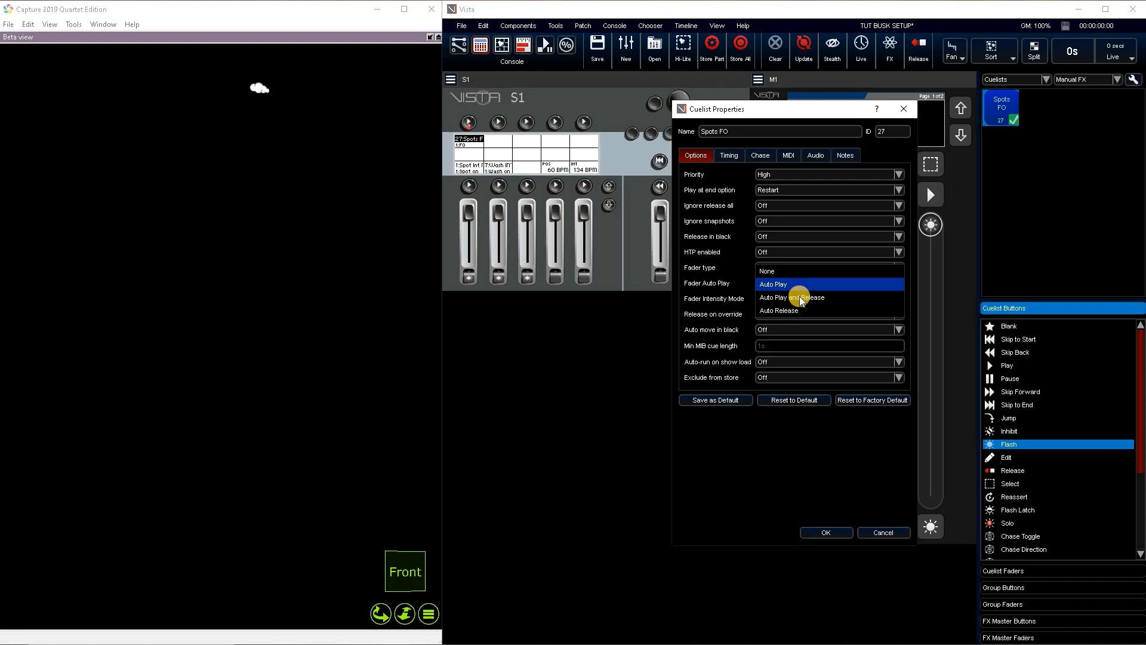
{"action": "left_click", "coordinate": [823, 297]}
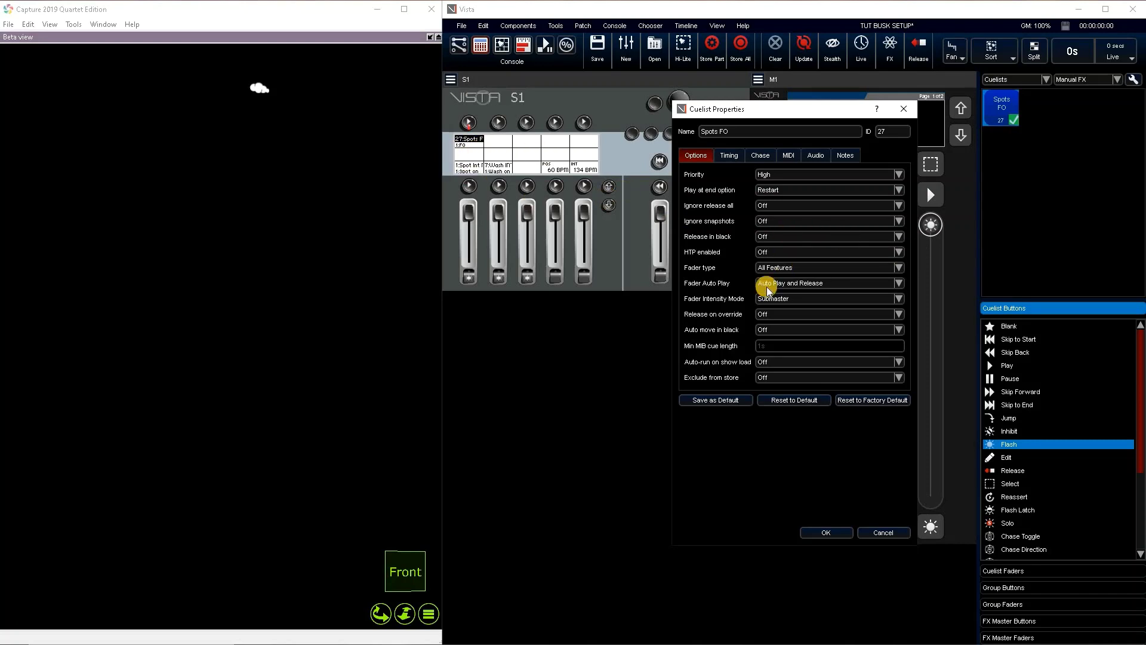
Try the Normal fader intensity mode for the cuelist and return it to Submaster.
{"action": "left_click", "coordinate": [793, 301]}
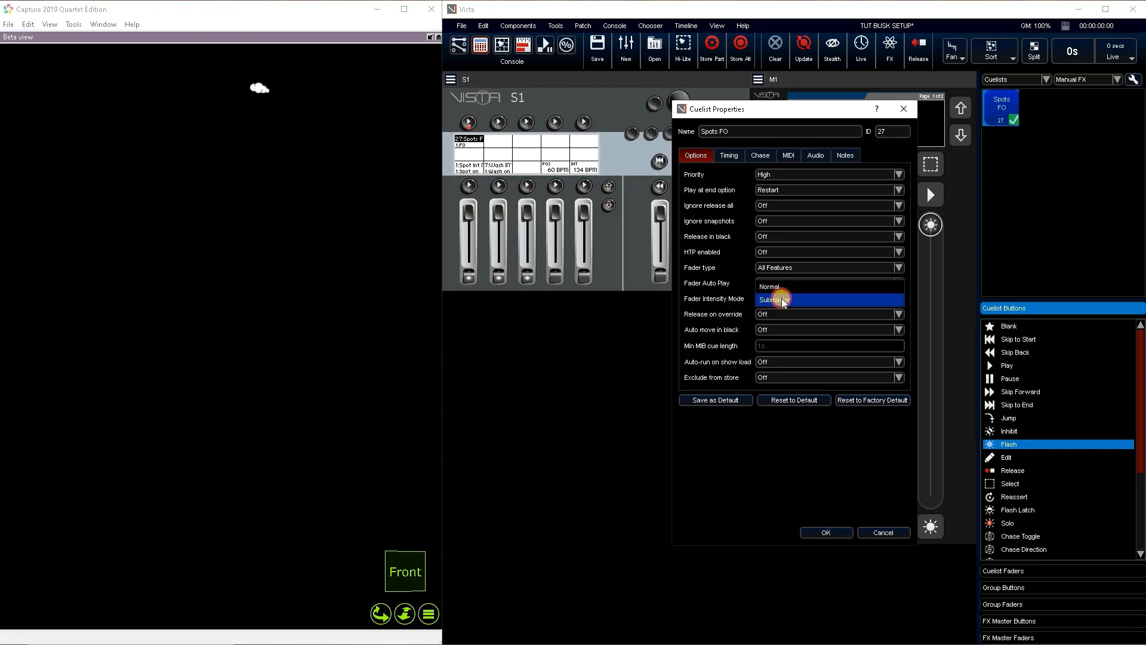
{"action": "left_click", "coordinate": [784, 300]}
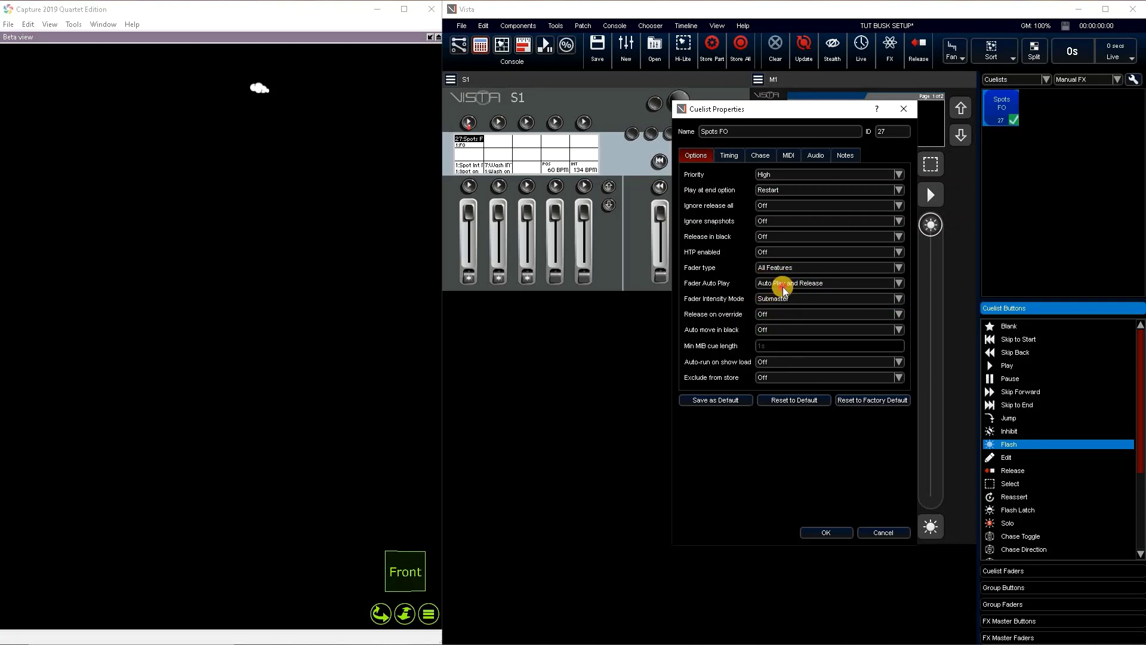
{"action": "left_click", "coordinate": [784, 297]}
{"action": "left_click", "coordinate": [733, 312]}
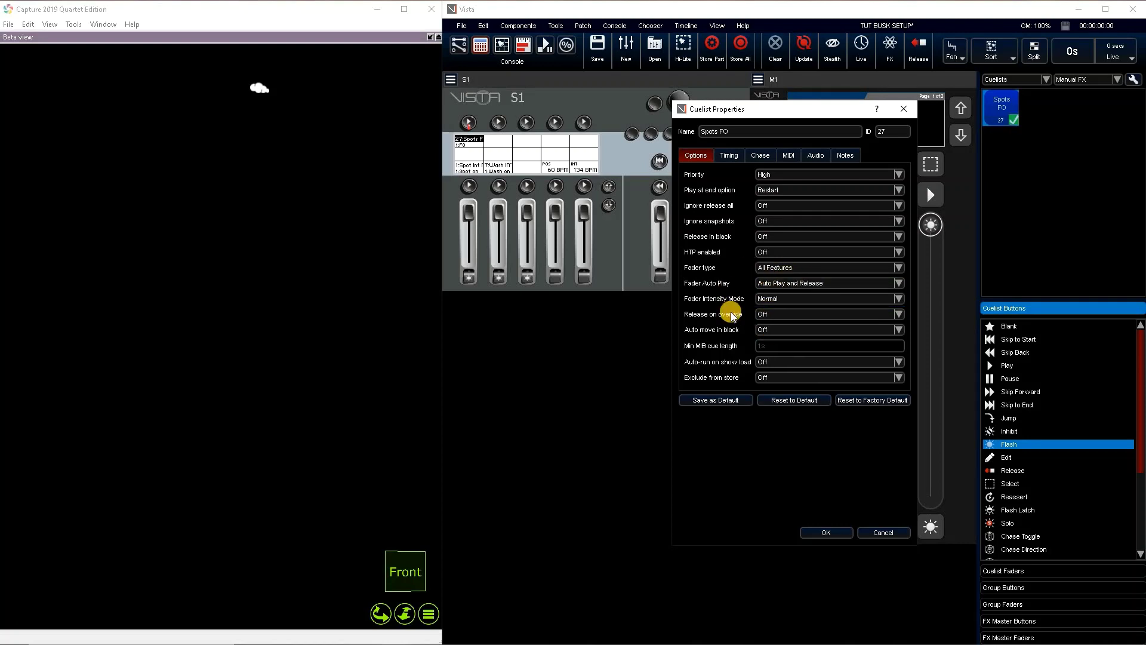
{"action": "left_click", "coordinate": [783, 300]}
{"action": "left_click", "coordinate": [782, 312]}
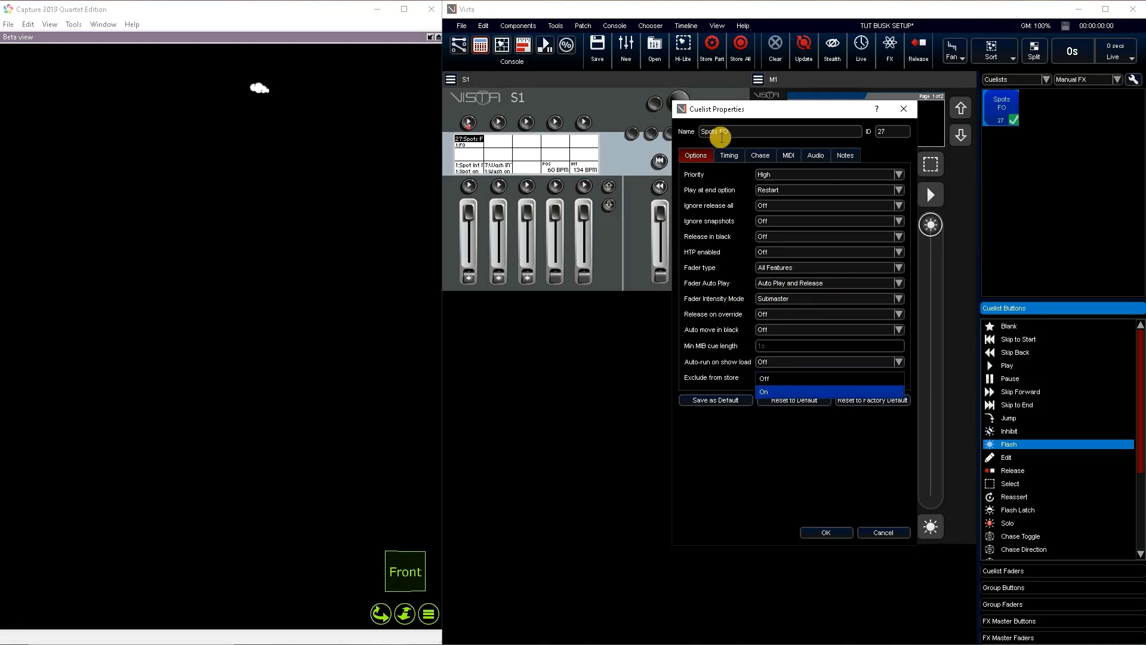
Set Exclude from store to On, check the cuelist's timing settings, and apply the properties.
{"action": "left_click", "coordinate": [728, 156]}
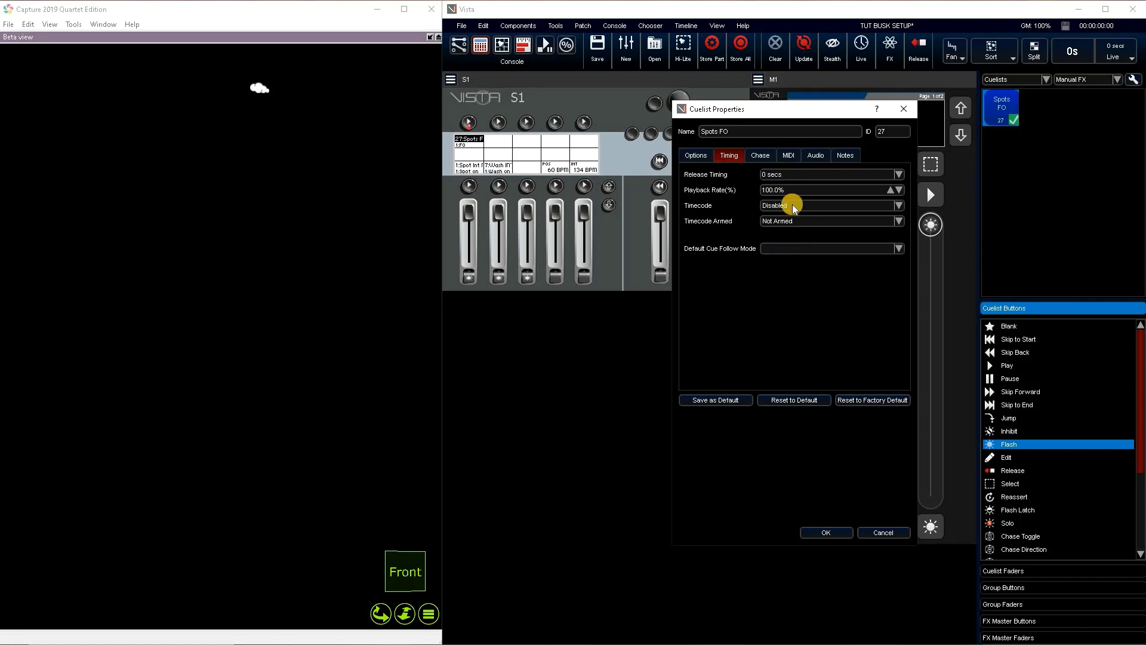
{"action": "left_click", "coordinate": [832, 532]}
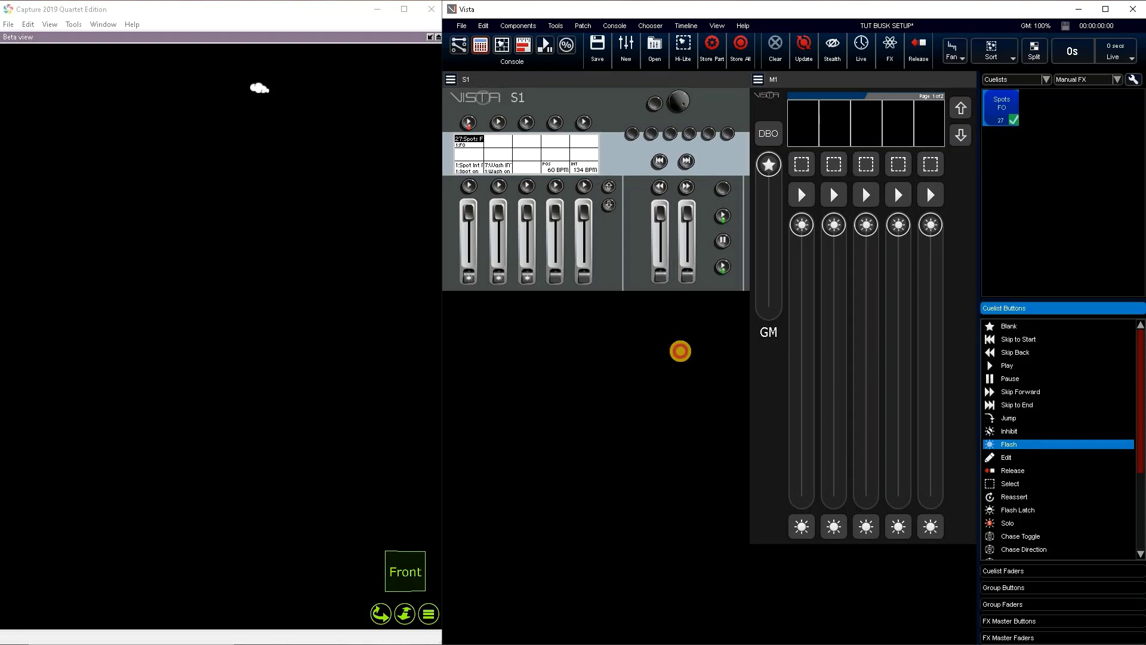
Test Spots FO by repeatedly triggering the button of its upper S1 playback.
{"action": "left_click_drag", "start_coordinate": [473, 68], "coordinate": [463, 126]}
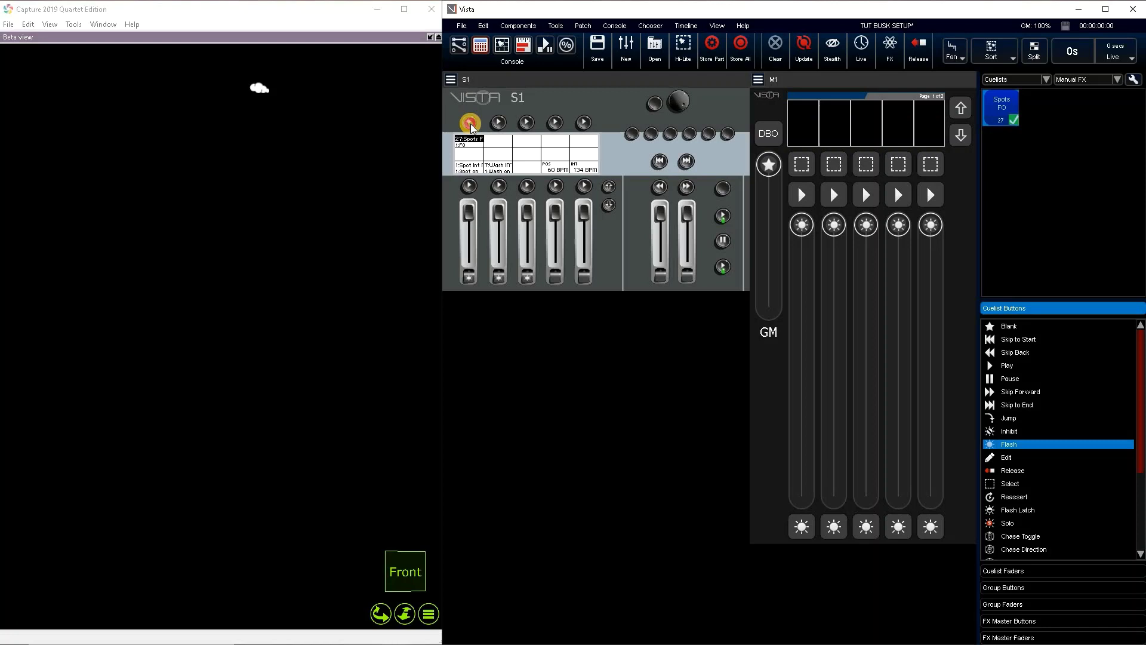
{"action": "left_click", "coordinate": [470, 124]}
{"action": "left_click", "coordinate": [470, 124]}
{"action": "left_click", "coordinate": [470, 124]}
{"action": "left_click", "coordinate": [471, 125]}
{"action": "left_click", "coordinate": [471, 127]}
{"action": "left_click", "coordinate": [471, 127]}
{"action": "left_click", "coordinate": [472, 126]}
{"action": "left_click", "coordinate": [471, 127]}
{"action": "left_click", "coordinate": [471, 127]}
{"action": "left_click", "coordinate": [472, 127]}
{"action": "left_click", "coordinate": [472, 126]}
{"action": "left_click", "coordinate": [469, 119]}
{"action": "left_click", "coordinate": [469, 122]}
{"action": "left_click", "coordinate": [469, 122]}
{"action": "left_click", "coordinate": [469, 122]}
{"action": "left_click", "coordinate": [470, 122]}
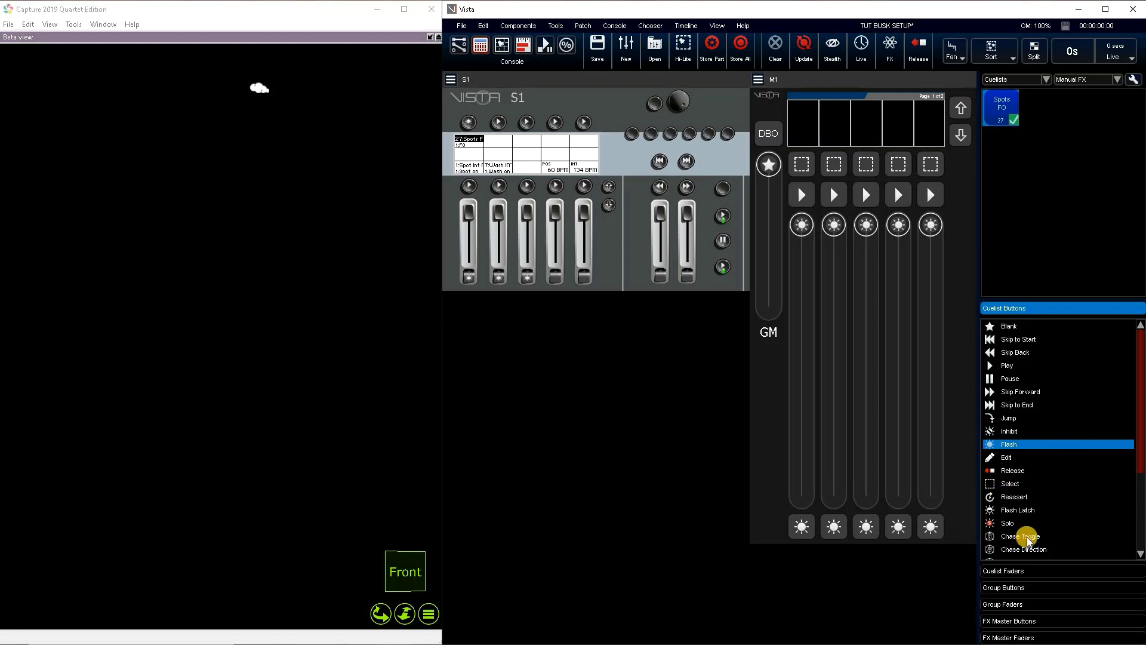
Assign the Play Toggle function to the button of the first upper S1 playback.
{"action": "scroll", "coordinate": [1027, 539], "scroll_direction": "down", "scroll_amount": 3}
{"action": "left_click", "coordinate": [1102, 536]}
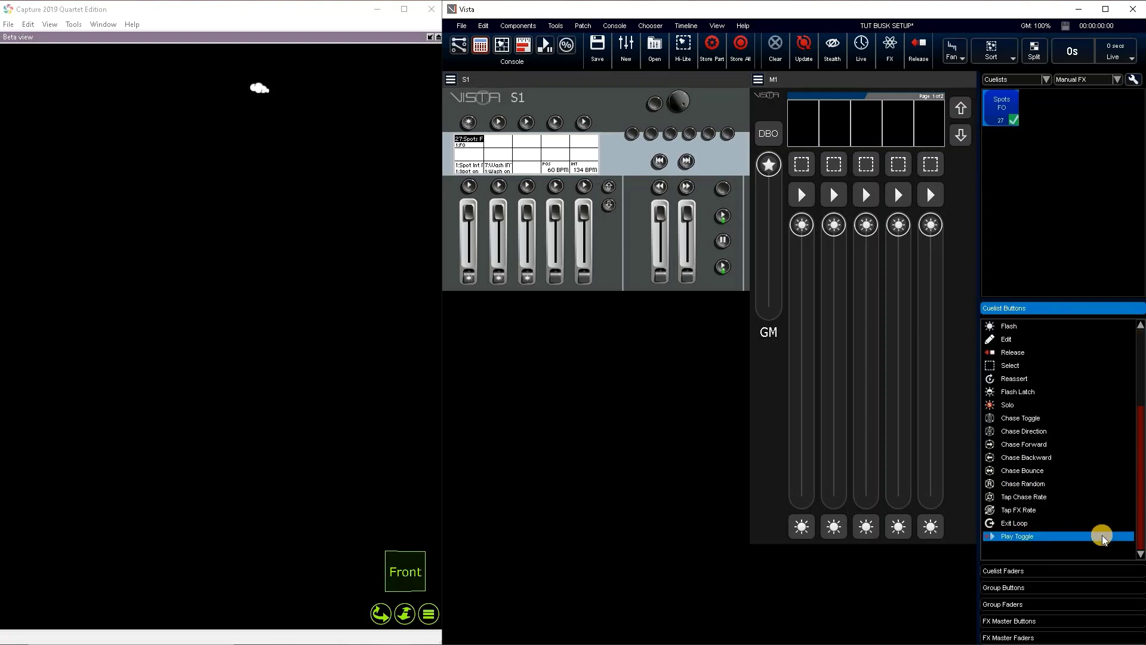
{"action": "left_click_drag", "start_coordinate": [751, 466], "coordinate": [470, 123]}
Test the Play Toggle function by switching Spots FO on and off several times from its S1 playback.
{"action": "left_click", "coordinate": [471, 121]}
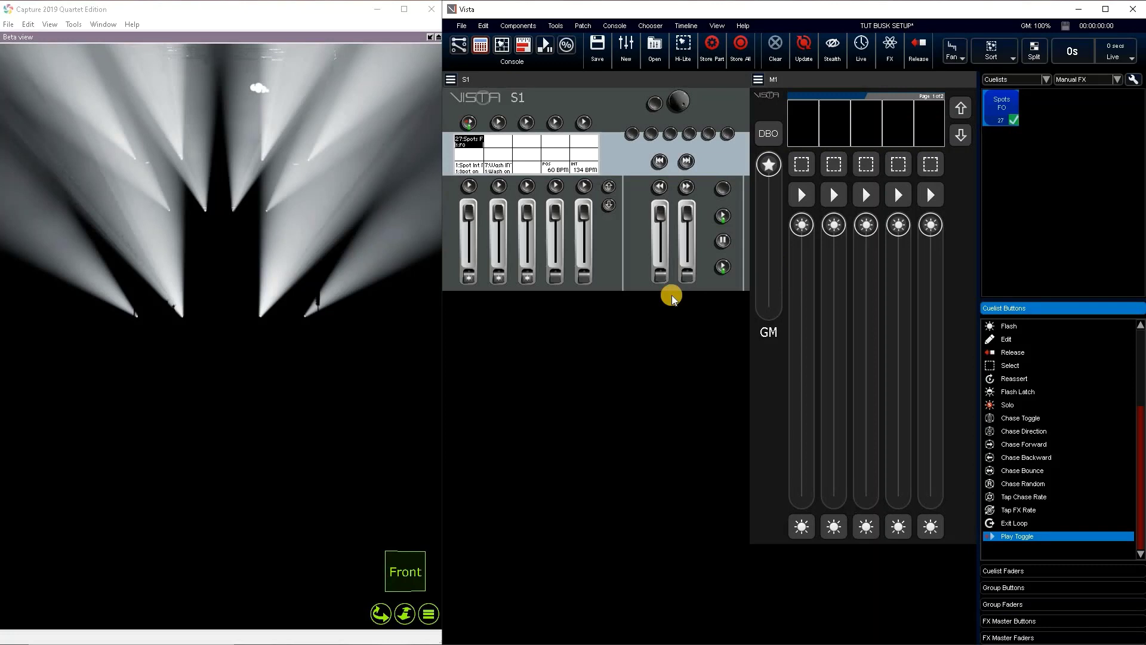
{"action": "left_click", "coordinate": [467, 124]}
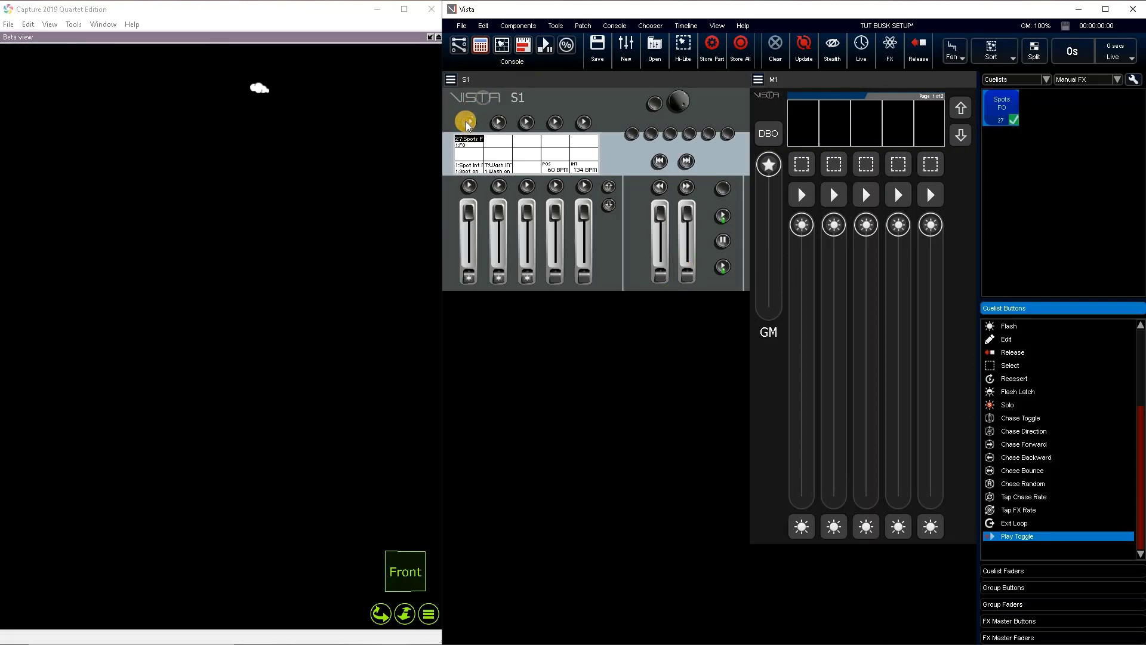
{"action": "left_click", "coordinate": [468, 124]}
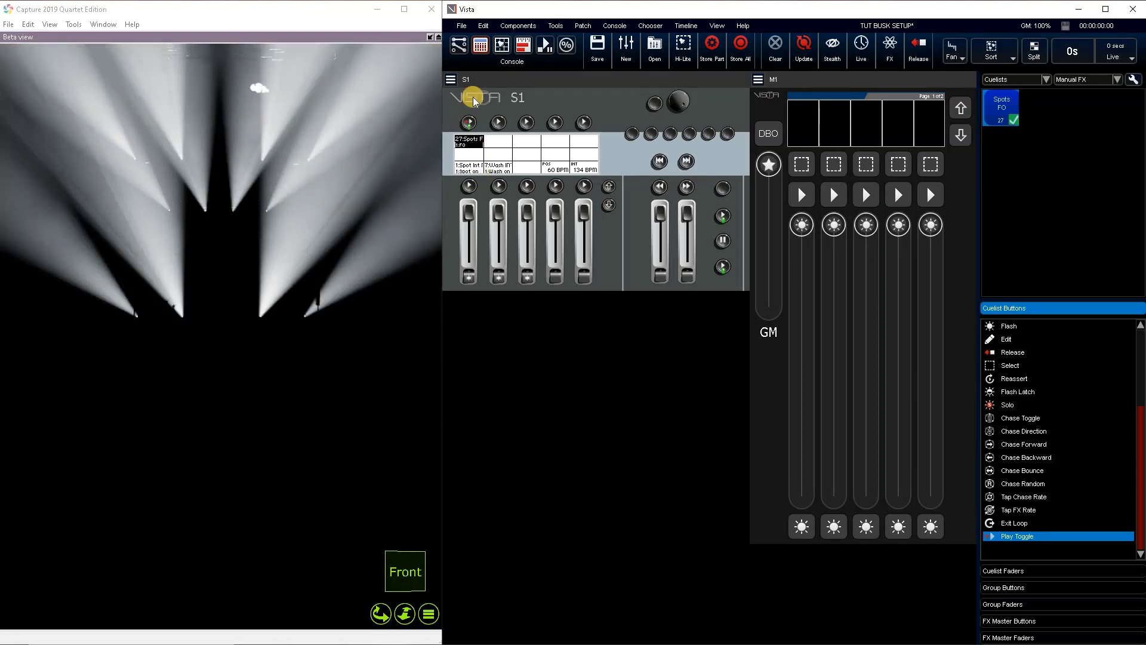
{"action": "left_click", "coordinate": [468, 123]}
{"action": "left_click", "coordinate": [474, 123]}
{"action": "left_click", "coordinate": [467, 122]}
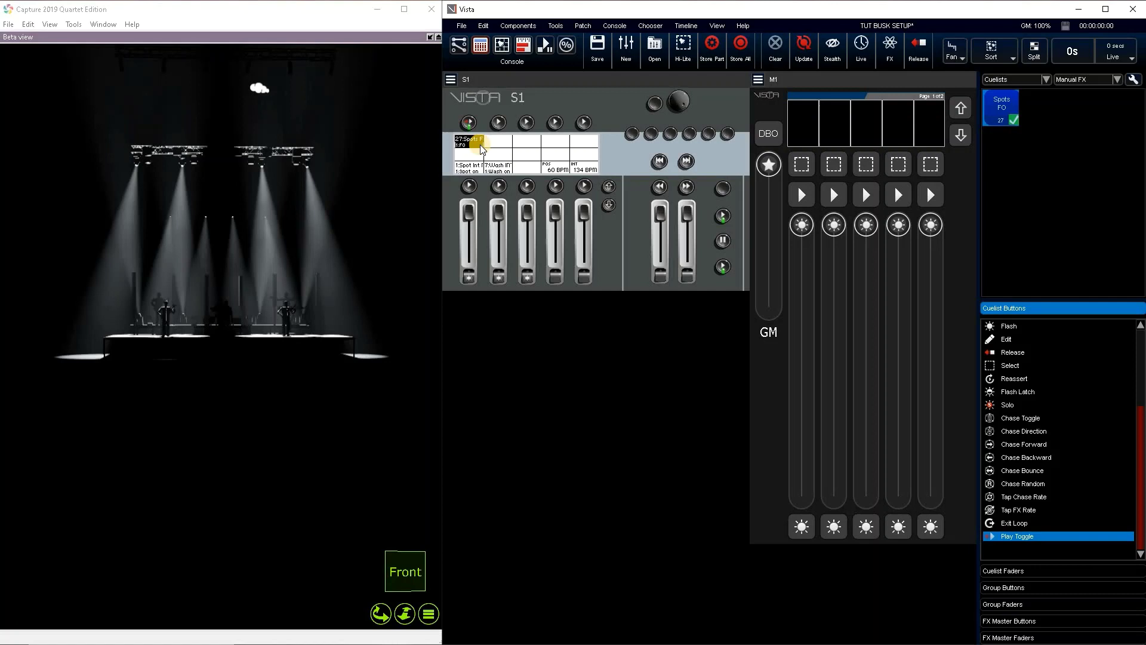
{"action": "left_click", "coordinate": [468, 122]}
Move Spots FO to the third lower playback of the S1 and test it by lowering and raising the fader.
{"action": "left_click", "coordinate": [466, 150]}
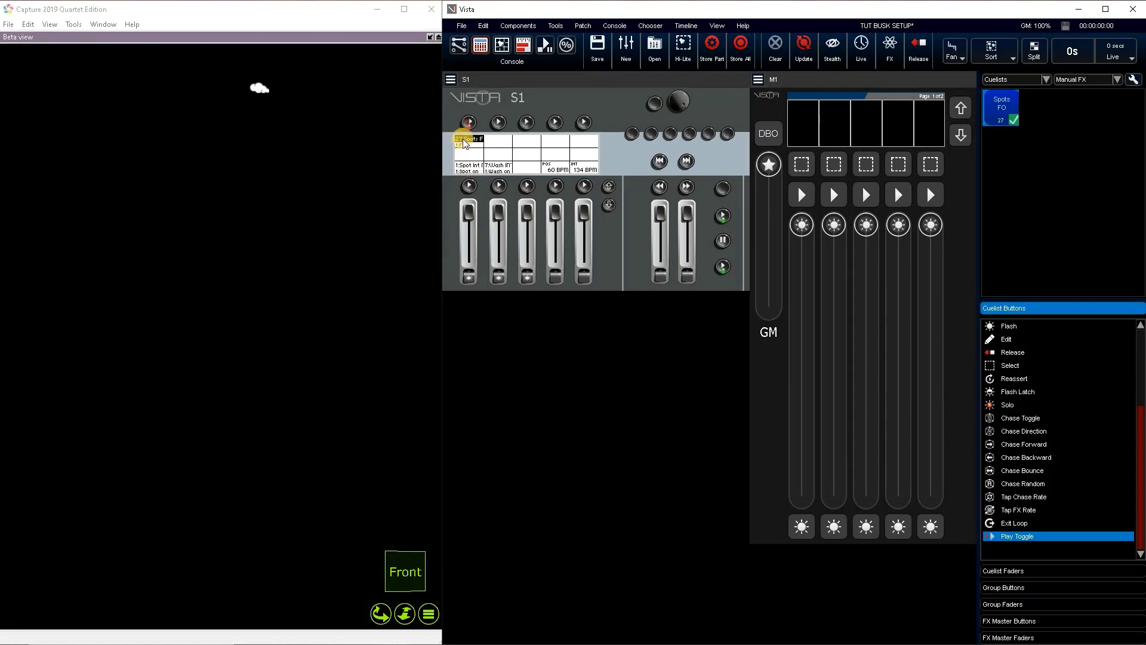
{"action": "left_click", "coordinate": [526, 168]}
{"action": "left_click", "coordinate": [530, 214]}
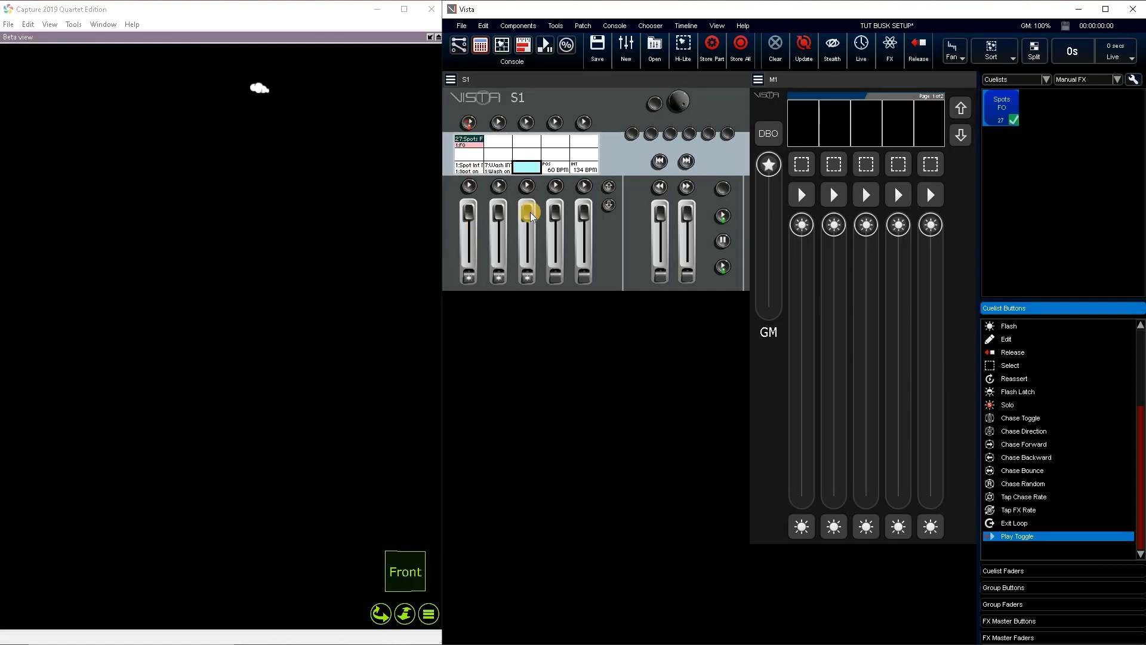
{"action": "left_click_drag", "start_coordinate": [528, 213], "coordinate": [519, 361]}
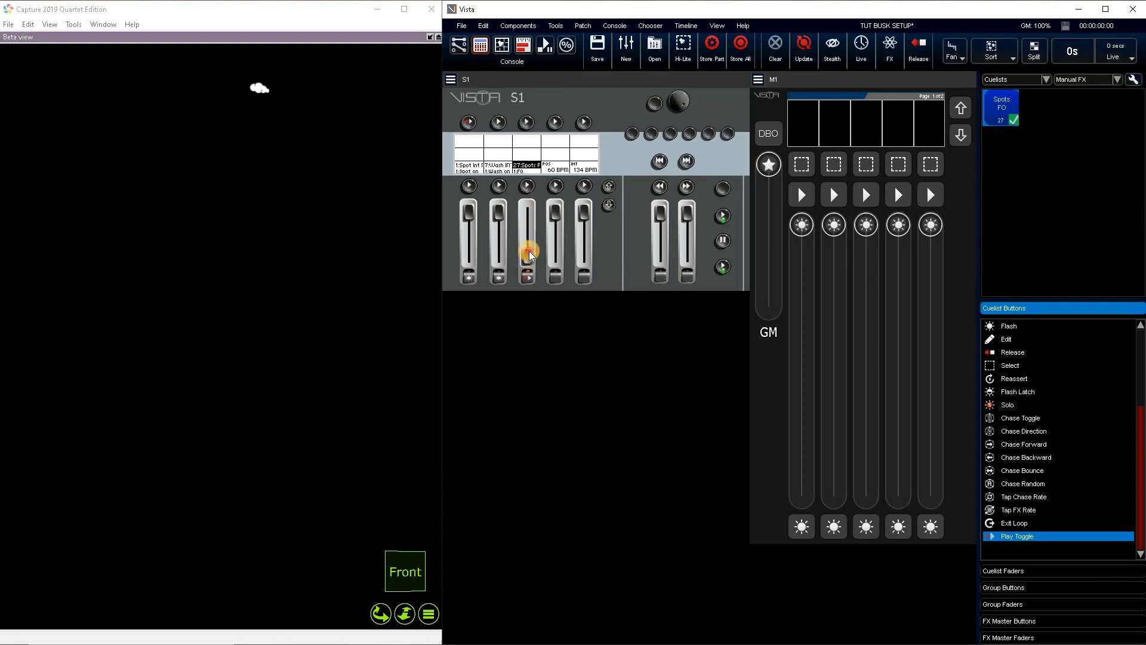
{"action": "mouse_move", "coordinate": [530, 254]}
{"action": "left_mouse_down"}
{"action": "mouse_move", "coordinate": [530, 202]}
{"action": "mouse_move", "coordinate": [524, 259]}
{"action": "left_mouse_up"}
{"action": "left_click", "coordinate": [529, 225]}
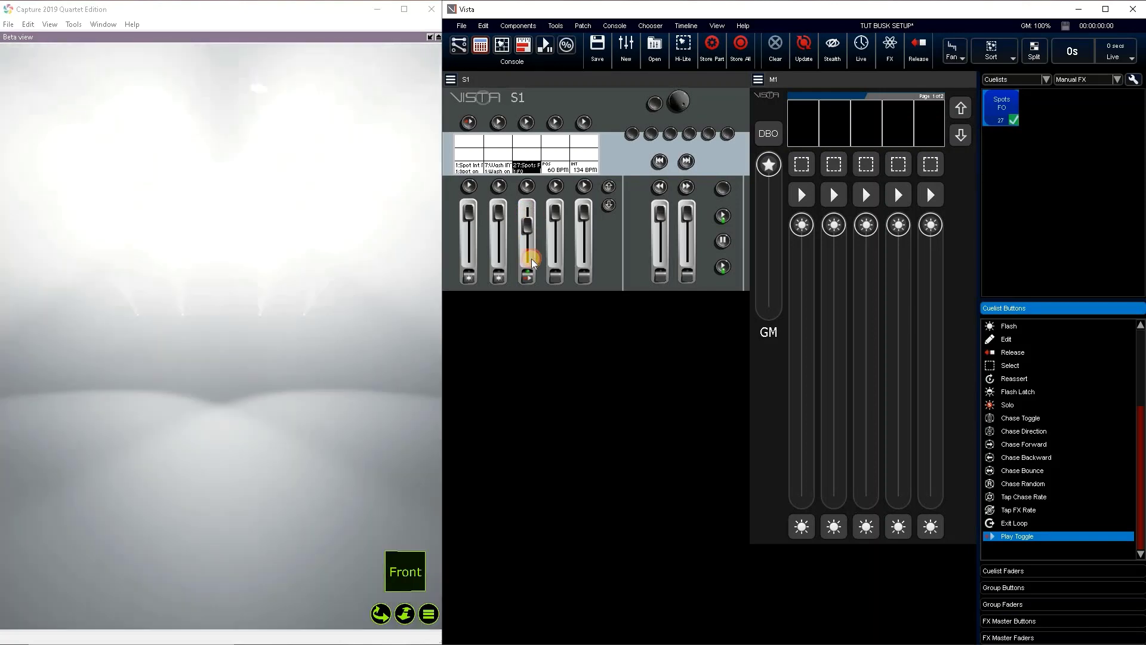
{"action": "mouse_move", "coordinate": [532, 259]}
{"action": "left_mouse_down"}
{"action": "mouse_move", "coordinate": [528, 199]}
{"action": "mouse_move", "coordinate": [526, 261]}
{"action": "mouse_move", "coordinate": [531, 211]}
{"action": "mouse_move", "coordinate": [530, 243]}
{"action": "left_mouse_up"}
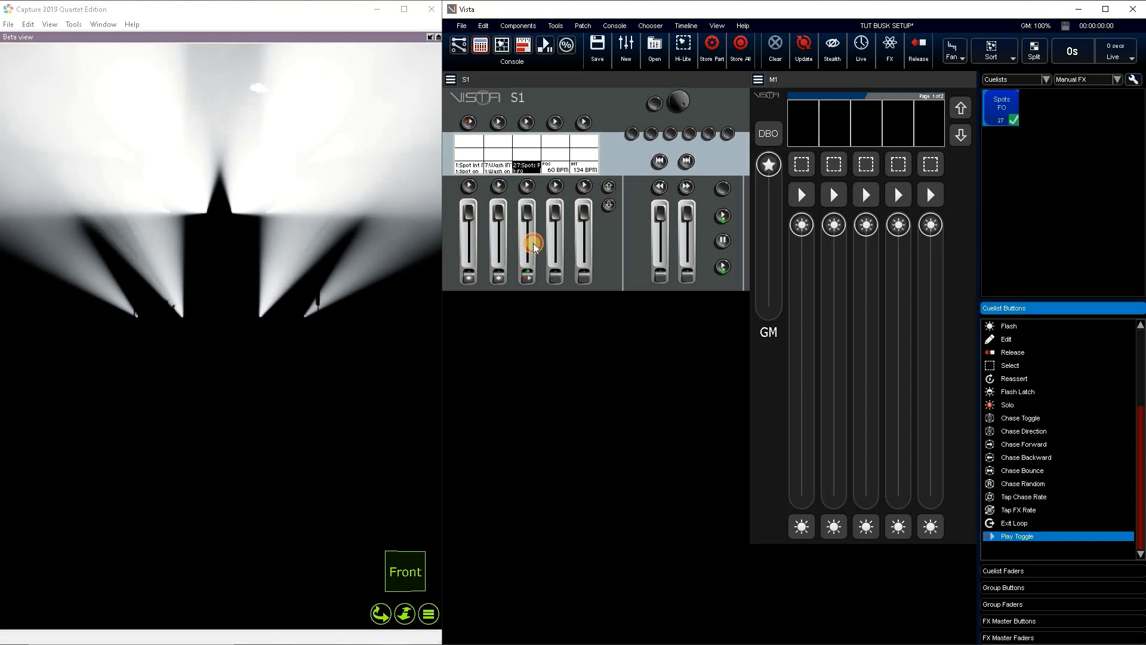
Review the general options in the Spots FO cuelist properties and close them without changes.
{"action": "right_click", "coordinate": [527, 164]}
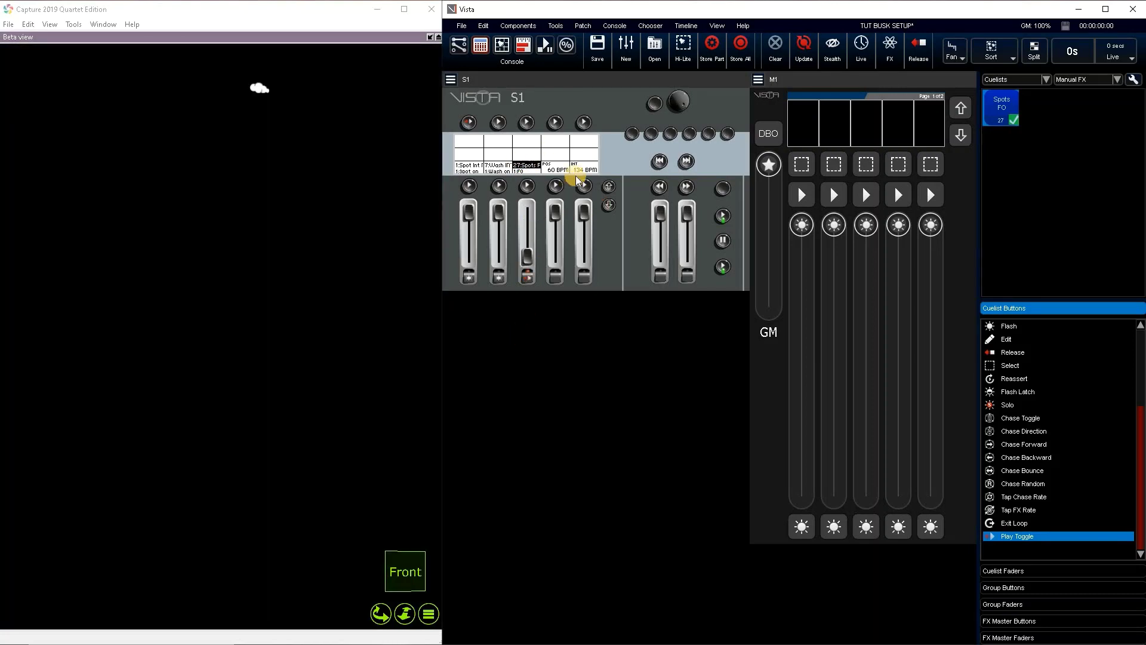
{"action": "left_click", "coordinate": [634, 173]}
{"action": "left_click", "coordinate": [696, 155]}
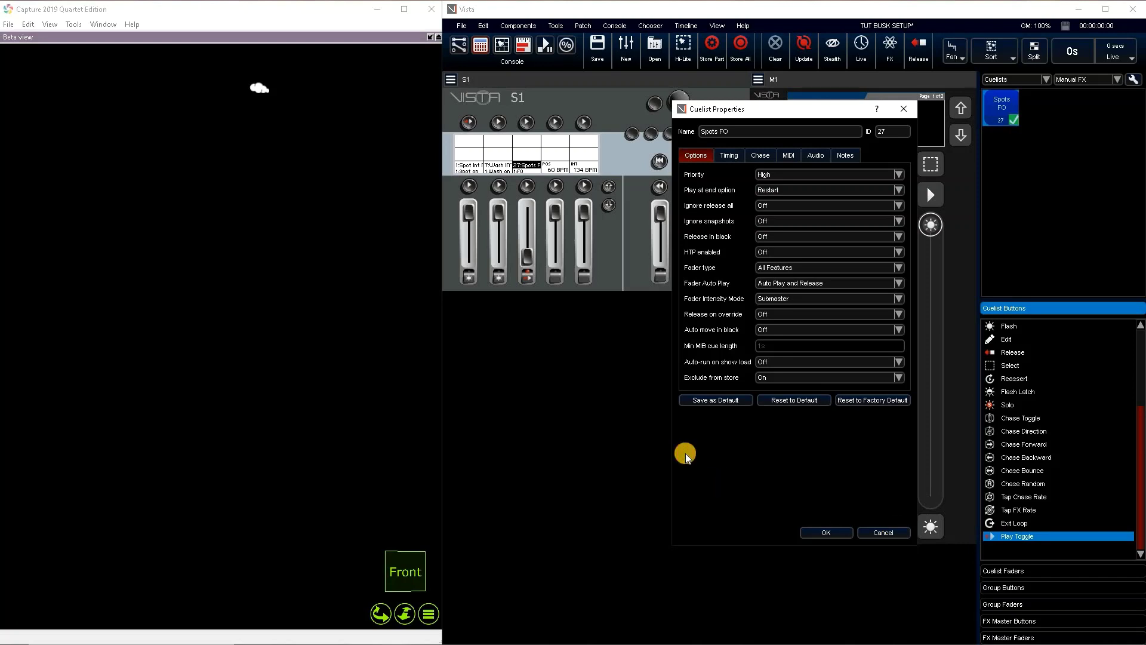
{"action": "key", "text": "Escape"}
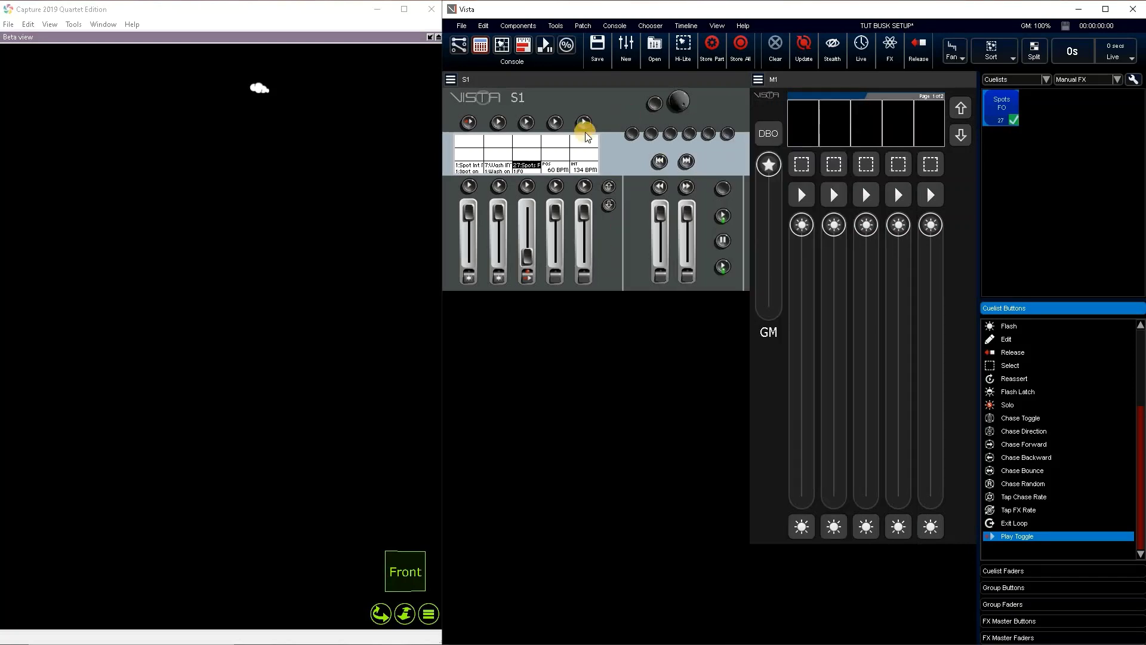
Move Spots FO back to the first upper S1 playback and toggle it on and off.
{"action": "left_click_drag", "start_coordinate": [532, 168], "coordinate": [470, 142]}
{"action": "left_click", "coordinate": [468, 122]}
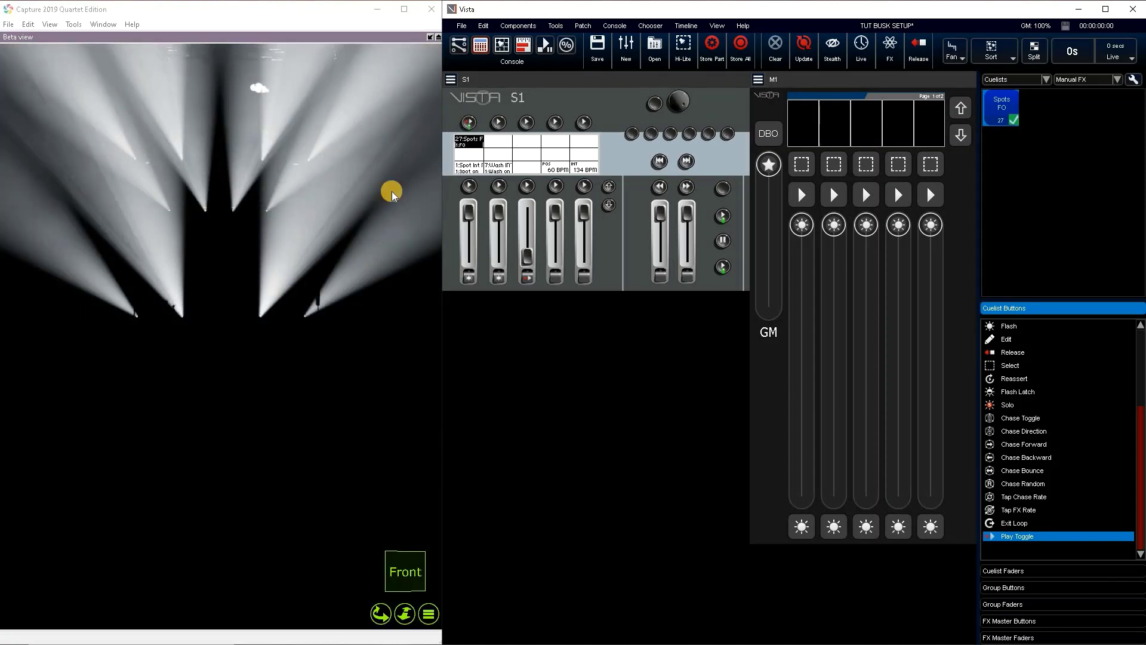
{"action": "left_click", "coordinate": [469, 125]}
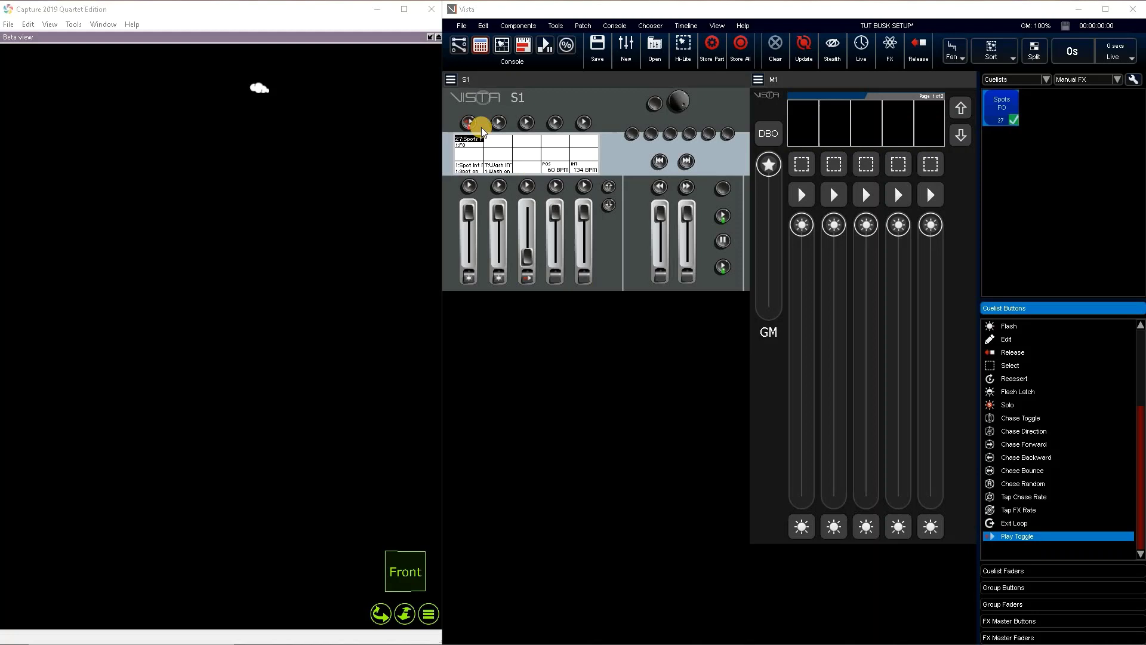
Switch to the fixture chooser and recall the FX LISTS screen snapshot.
{"action": "left_click", "coordinate": [504, 47]}
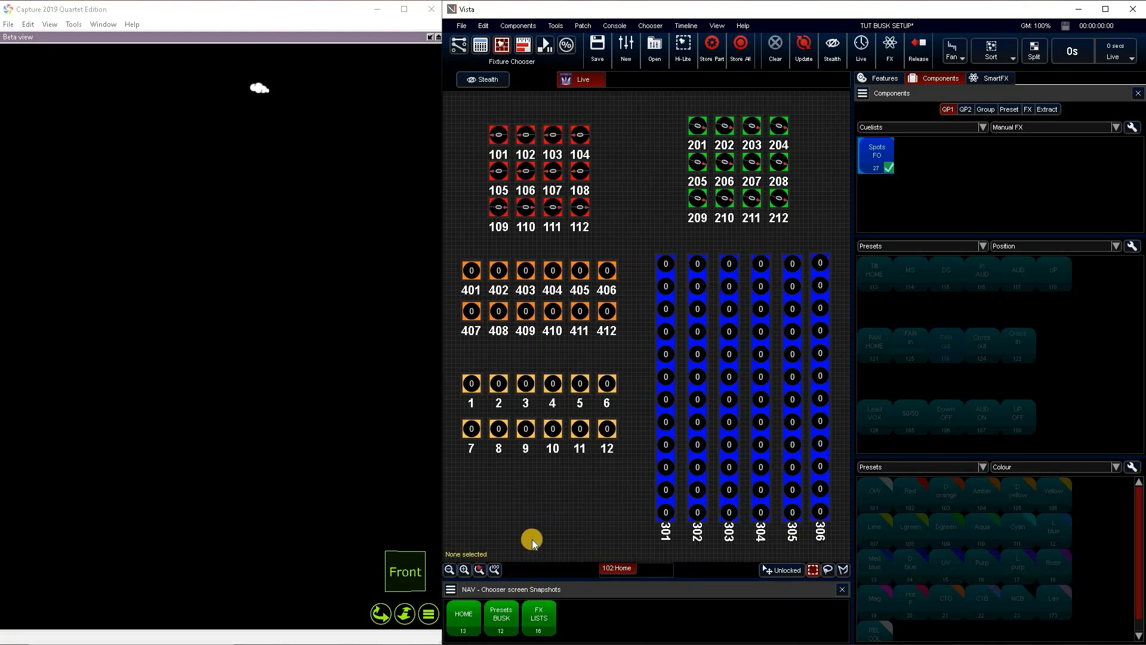
{"action": "left_click", "coordinate": [538, 623]}
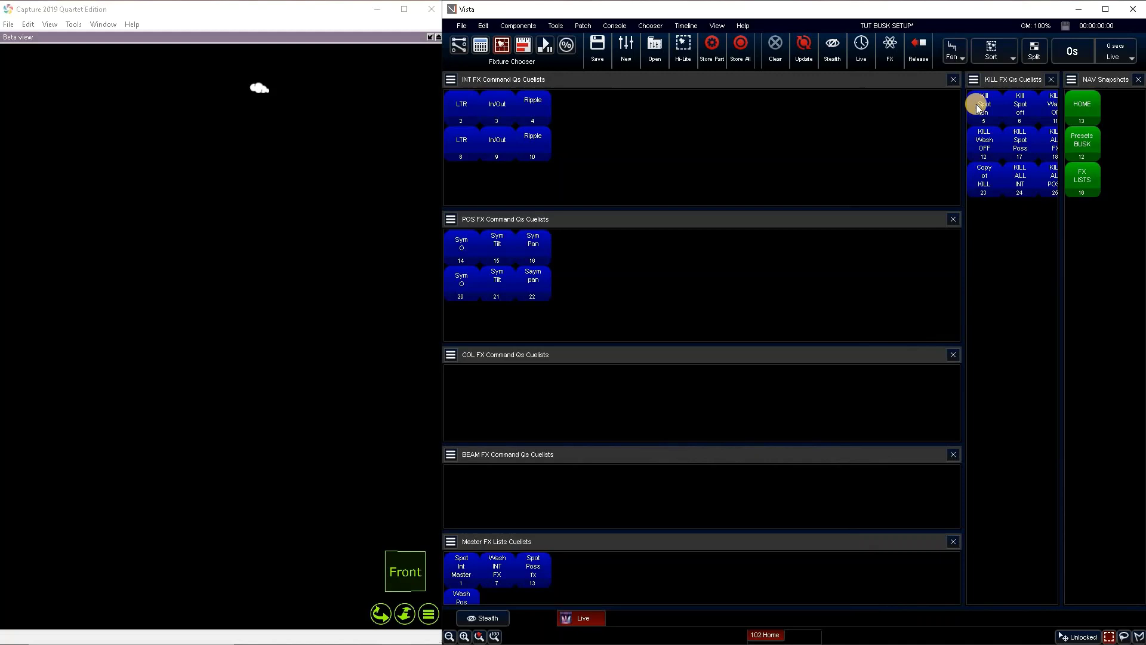
Run the Kill Spot on and spot Sym O cuelists, and apply the 50/50 position preset to the spot and wash groups.
{"action": "left_click", "coordinate": [986, 111]}
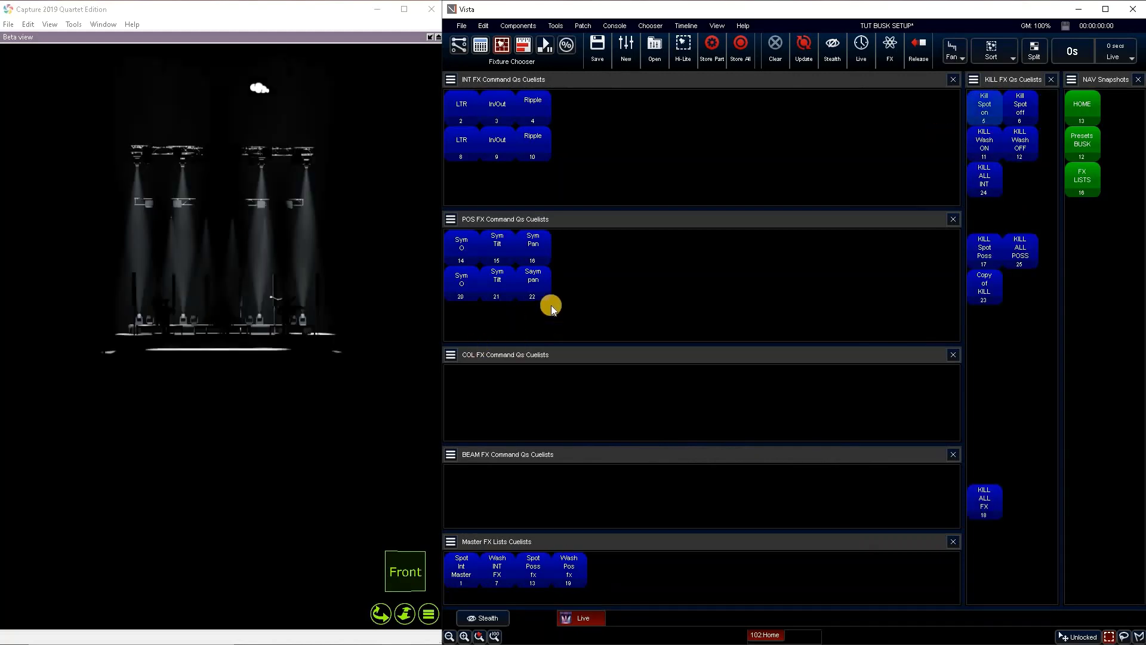
{"action": "left_click", "coordinate": [463, 241]}
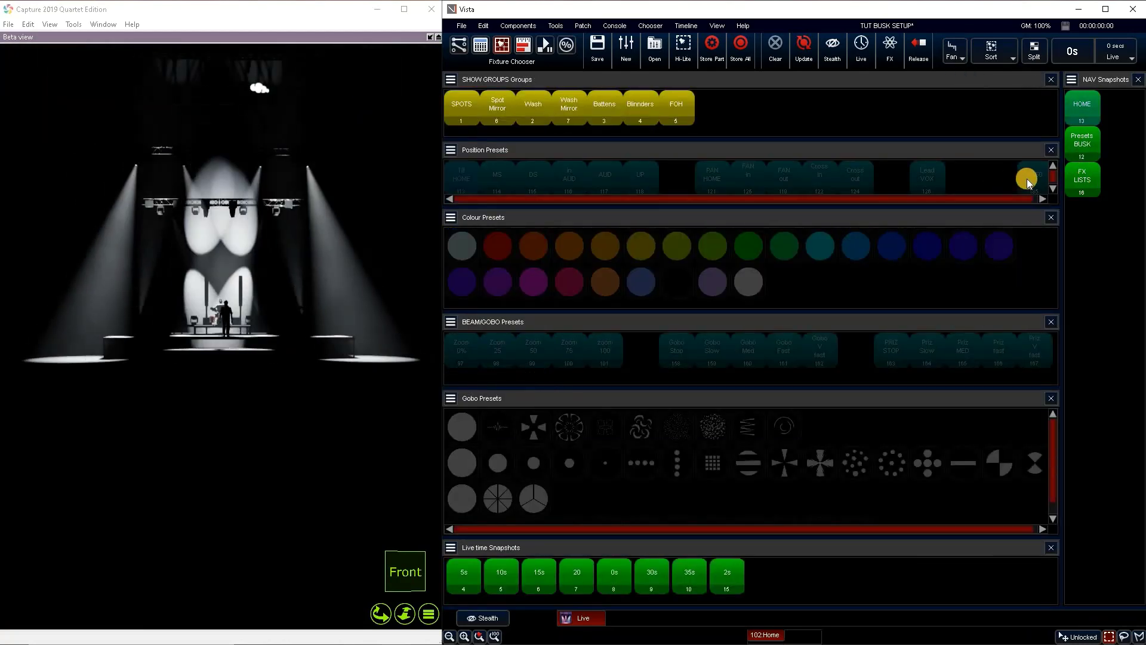
{"action": "left_click", "coordinate": [1031, 179]}
{"action": "left_click", "coordinate": [1030, 178]}
{"action": "left_click", "coordinate": [702, 364]}
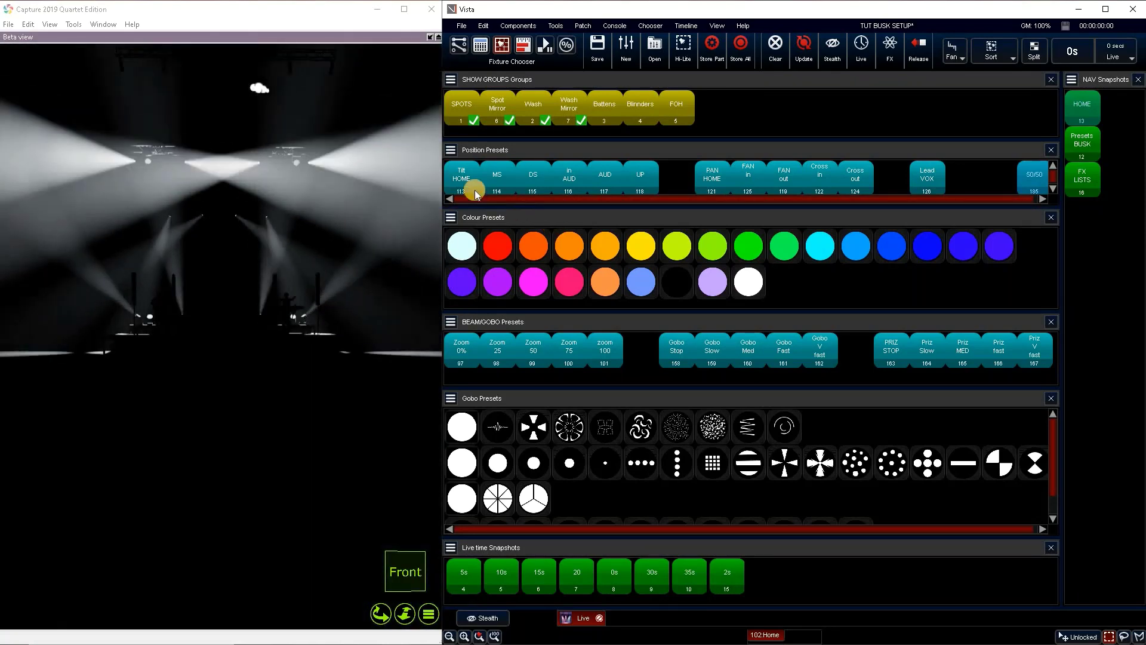
Try the tilt position presets on the selected spot and wash groups, finishing with AUD.
{"action": "left_click", "coordinate": [459, 175]}
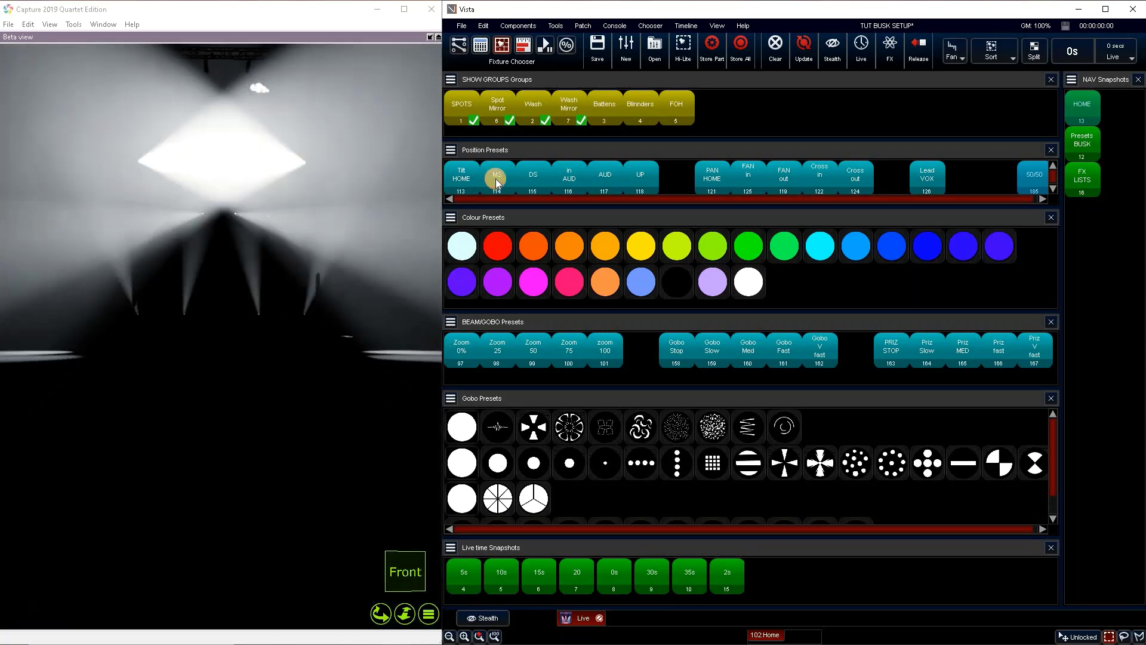
{"action": "left_click", "coordinate": [482, 255]}
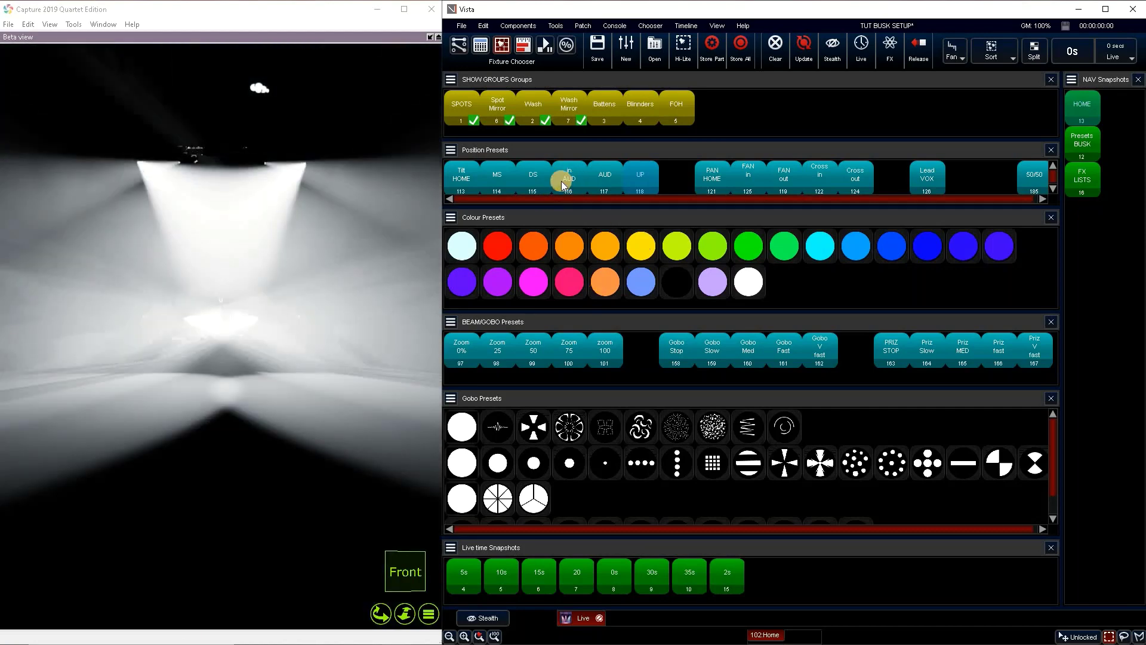
{"action": "left_click", "coordinate": [605, 179]}
{"action": "left_click", "coordinate": [608, 181]}
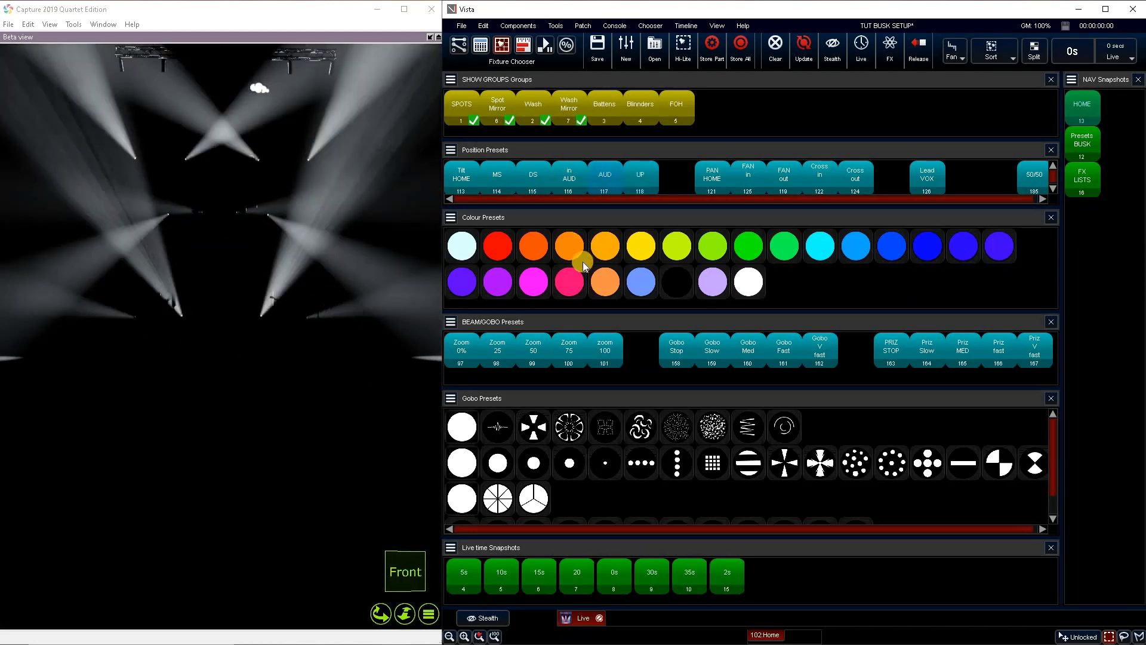
{"action": "left_click", "coordinate": [512, 251]}
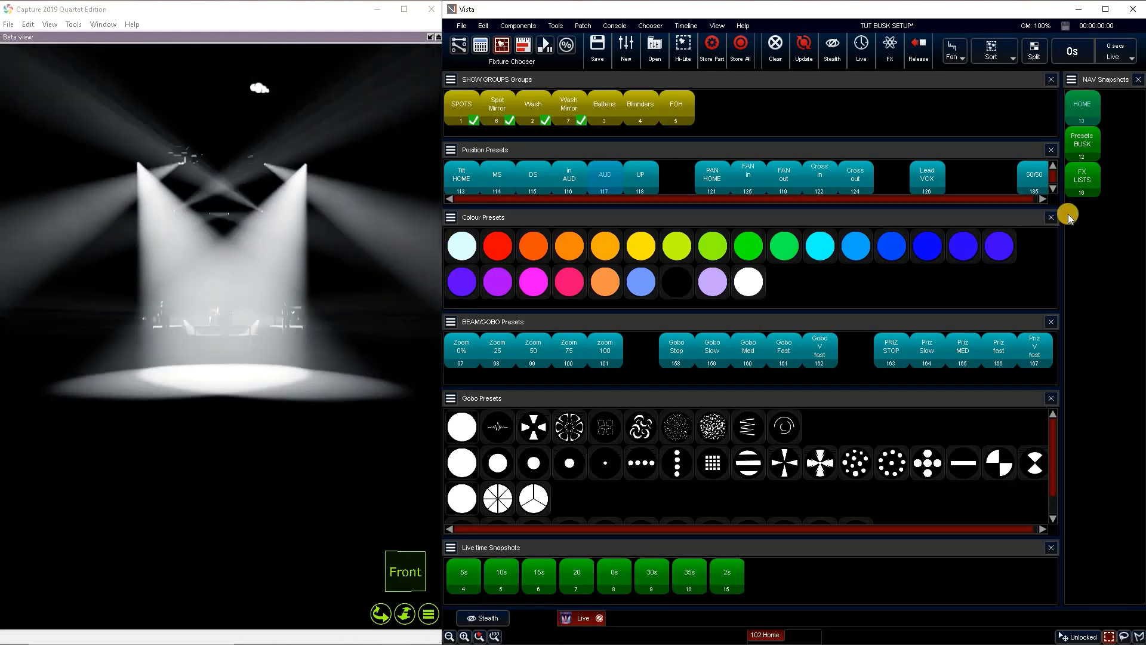
Release all running playbacks and open the Spots FO cuelist for editing with the HOME fixture layout.
{"action": "left_click", "coordinate": [481, 46]}
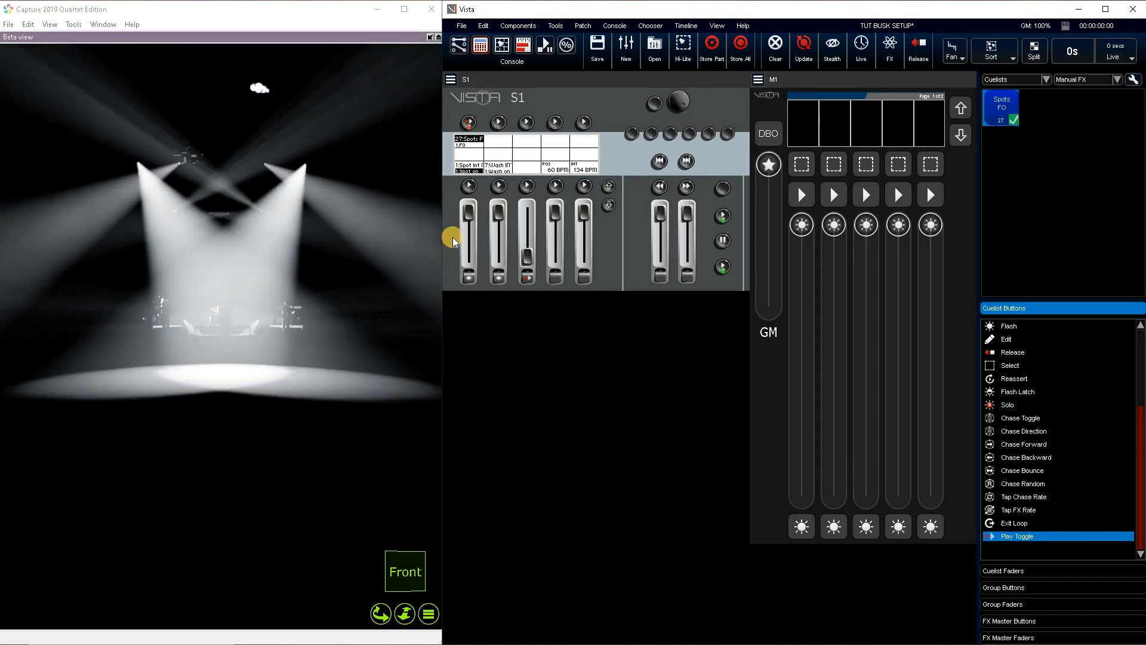
{"action": "left_click", "coordinate": [919, 46]}
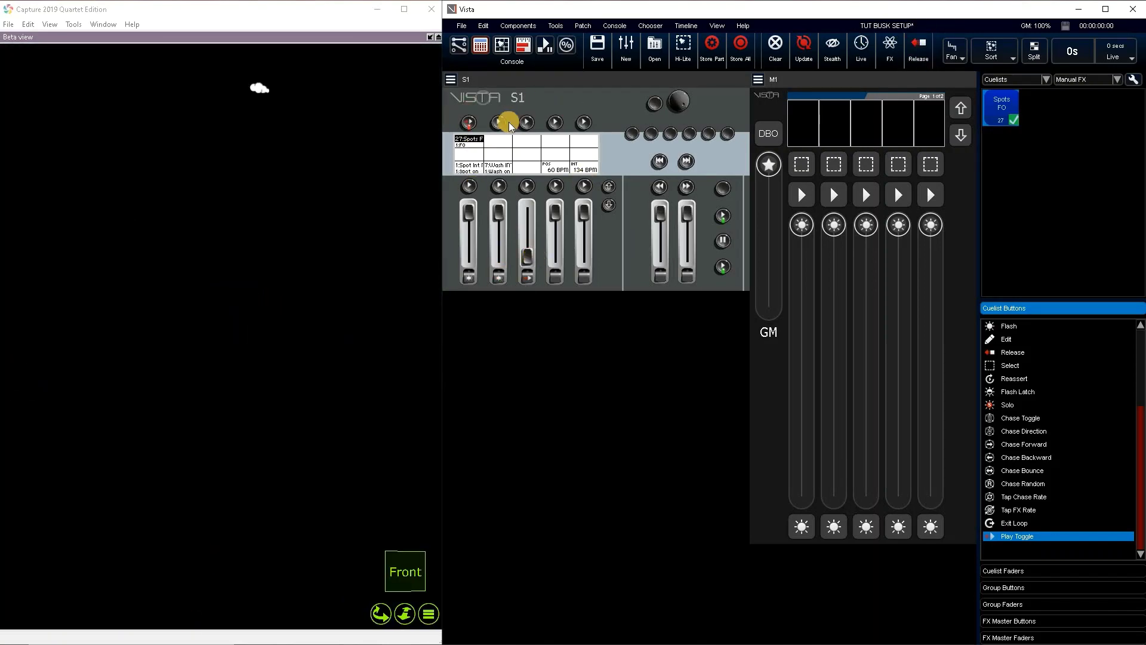
{"action": "left_click", "coordinate": [468, 122], "text": "shift"}
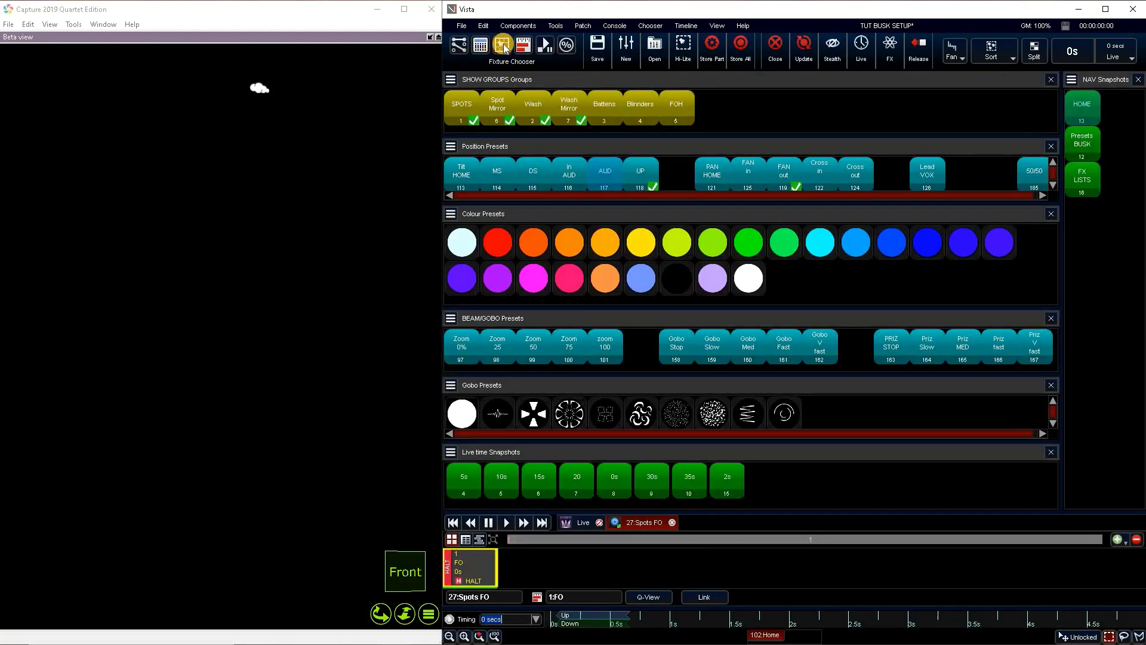
{"action": "left_click", "coordinate": [1086, 112]}
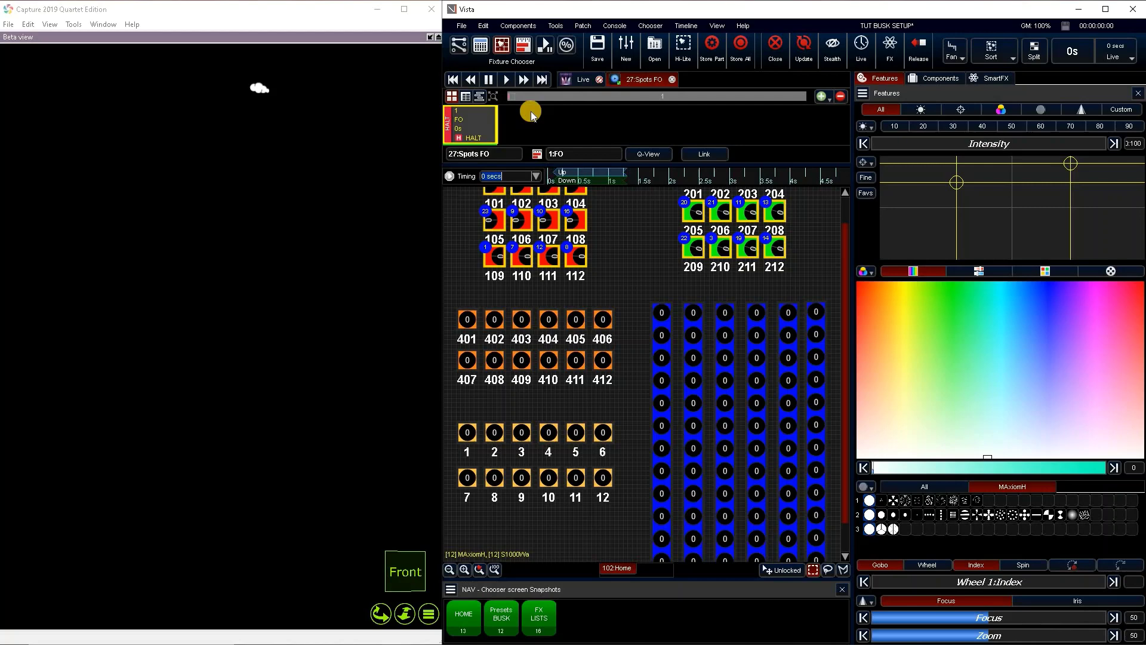
{"action": "key", "text": "space"}
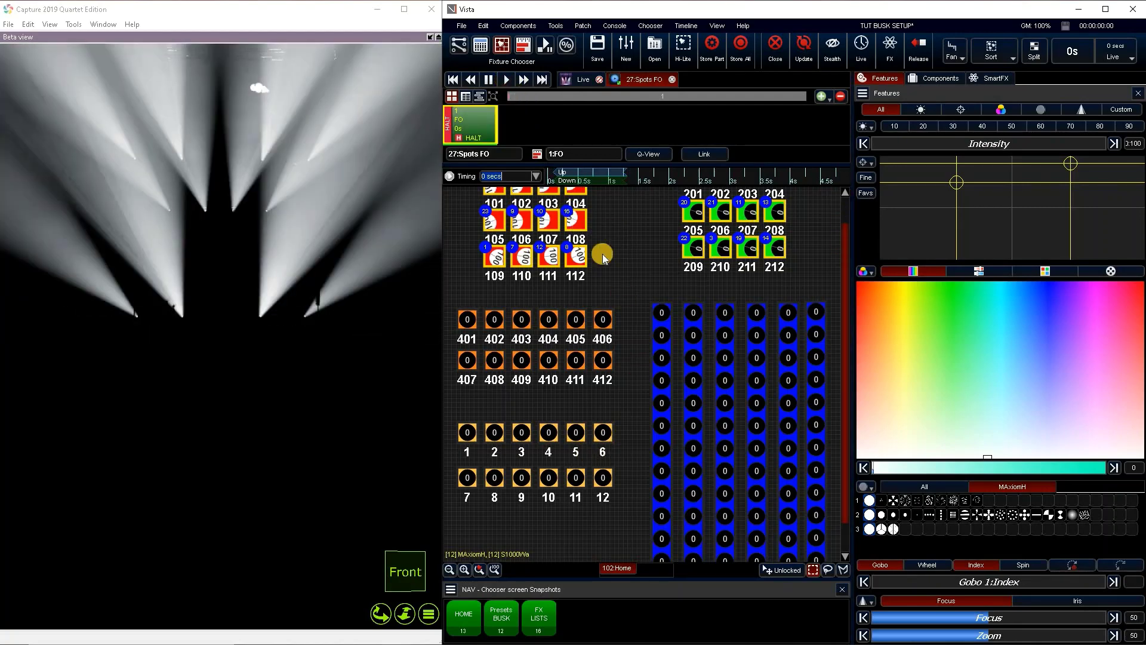
Clear the fixture selection and reselect spots 101 to 112 in order, row by row.
{"action": "scroll", "coordinate": [603, 253], "scroll_direction": "up", "scroll_amount": 1}
{"action": "left_click", "coordinate": [469, 213]}
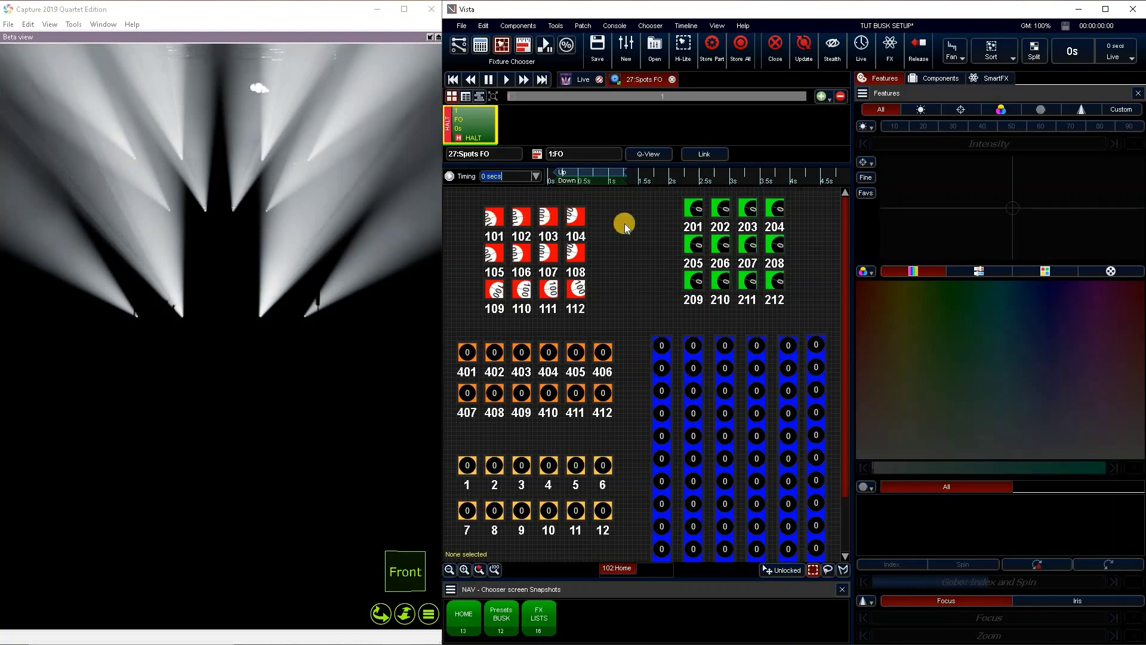
{"action": "left_click_drag", "start_coordinate": [478, 252], "coordinate": [636, 259]}
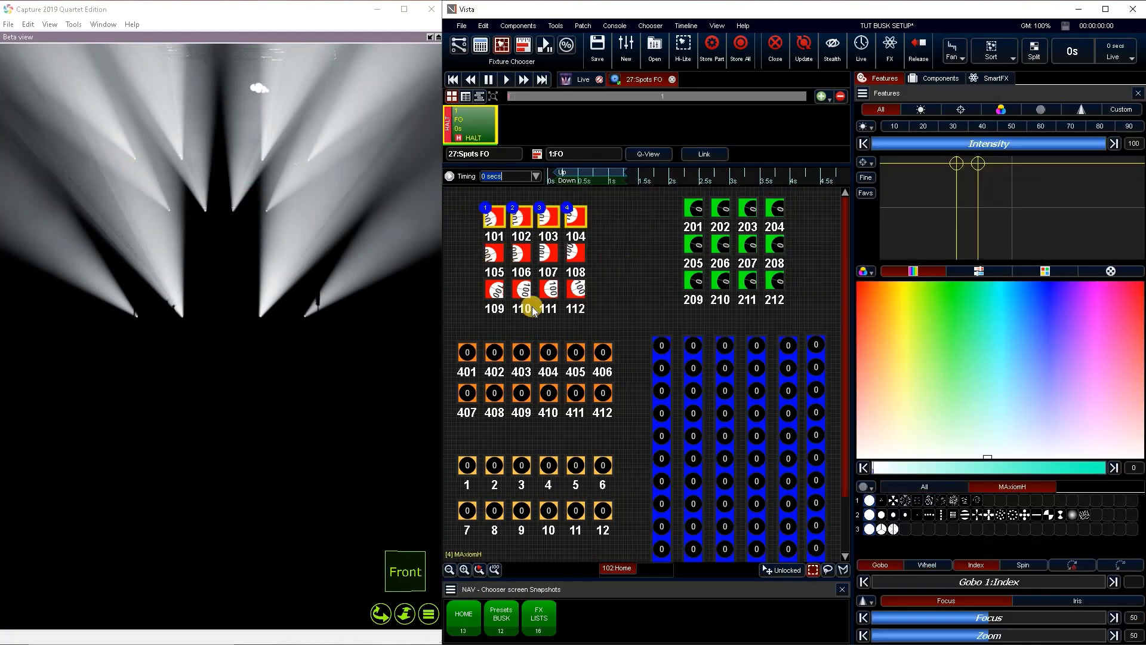
{"action": "left_click_drag", "start_coordinate": [479, 248], "coordinate": [592, 264]}
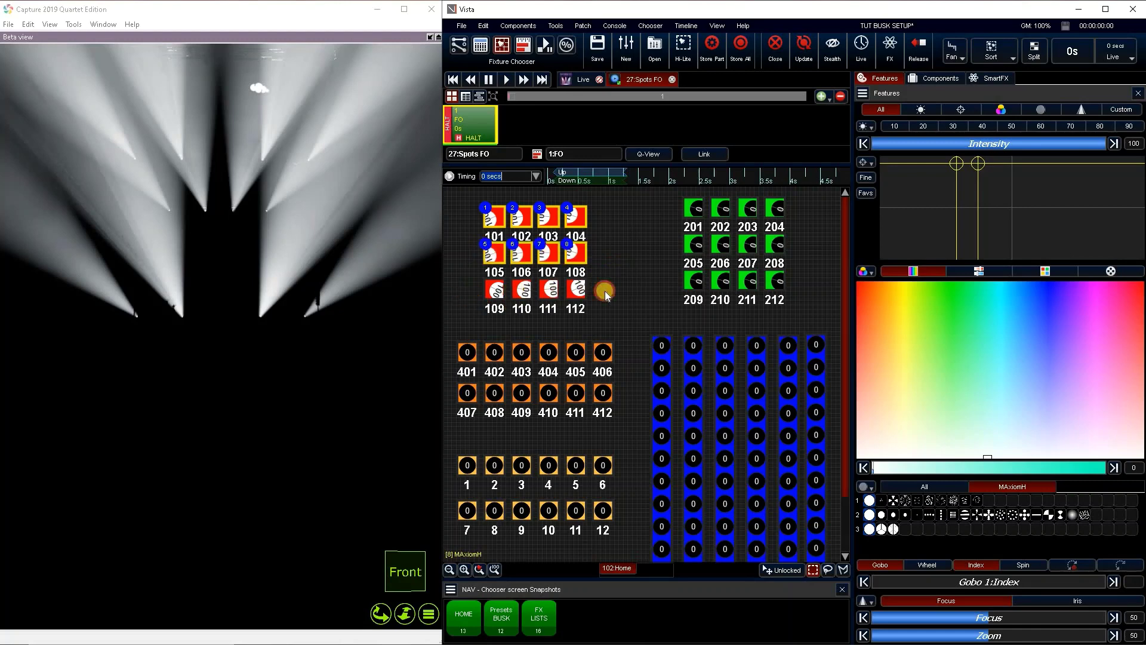
{"action": "left_click_drag", "start_coordinate": [610, 329], "coordinate": [474, 280]}
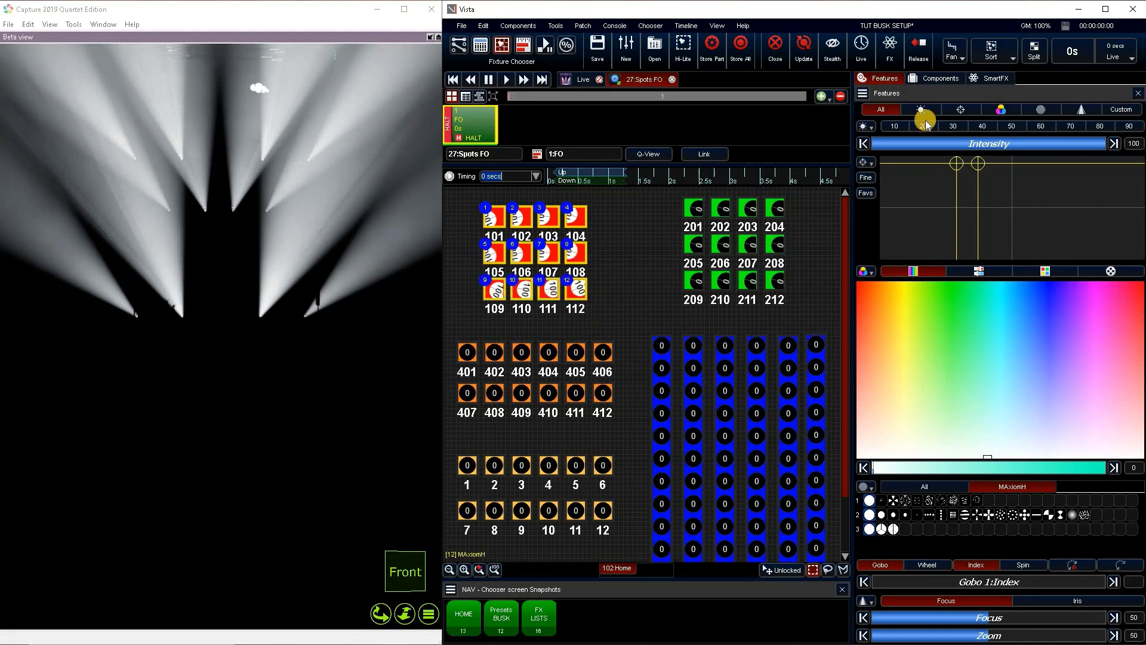
Create a Position wave effect on the selected spots with its size set to 0% and rate to 0 bpm.
{"action": "left_click", "coordinate": [986, 80]}
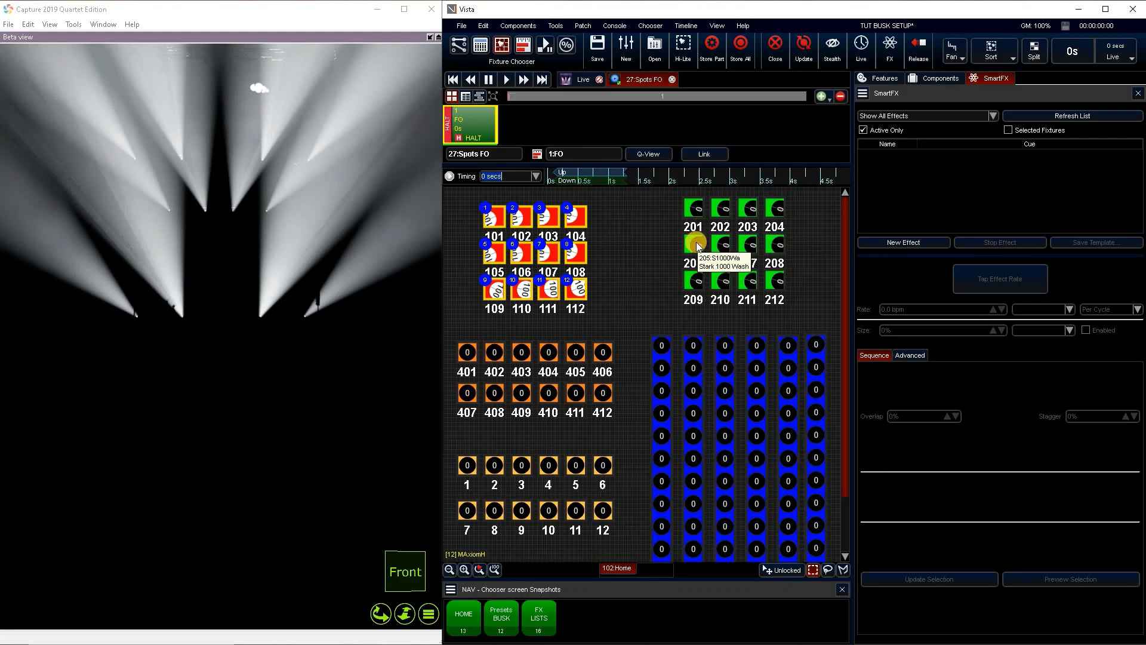
{"action": "left_click", "coordinate": [916, 241]}
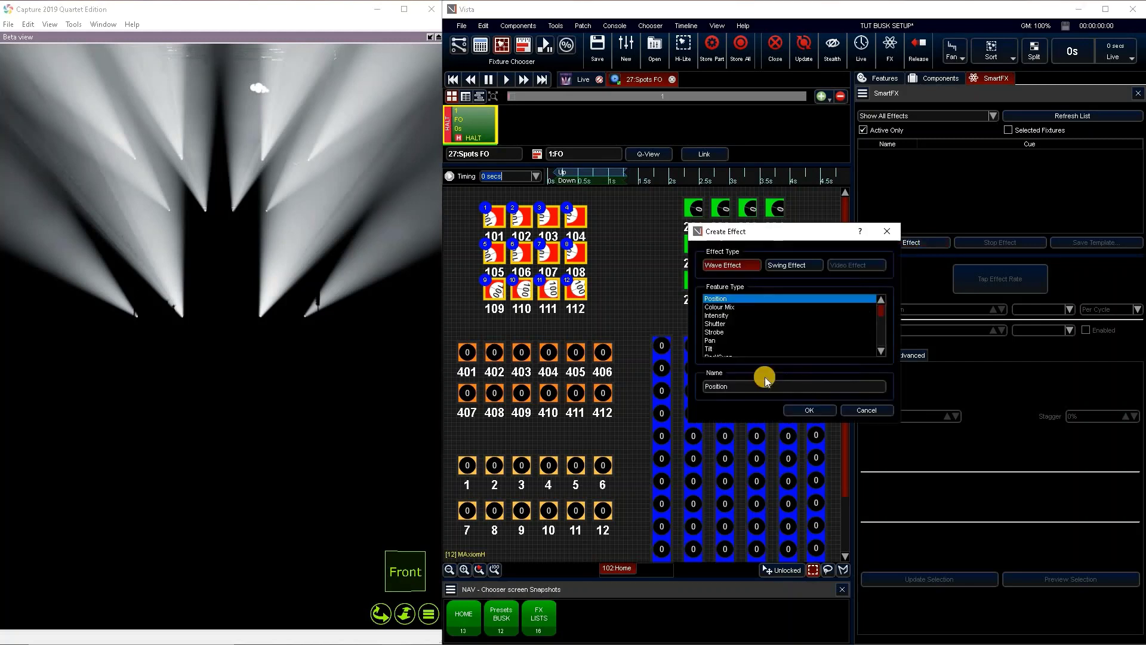
{"action": "left_click", "coordinate": [806, 410]}
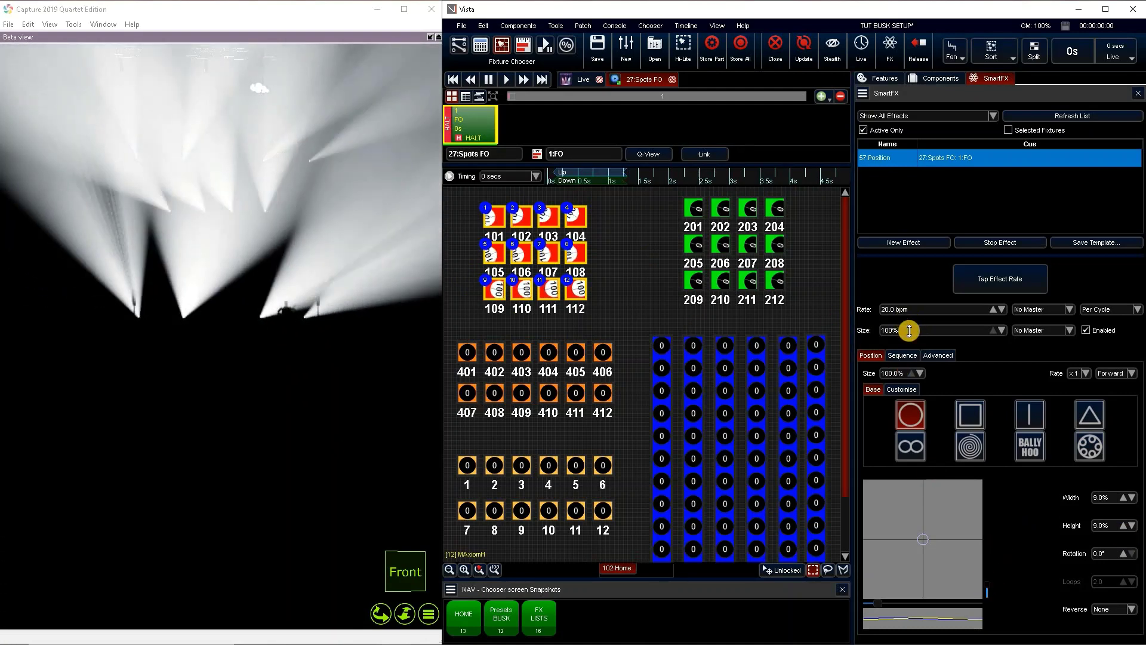
{"action": "left_click_drag", "start_coordinate": [909, 330], "coordinate": [908, 525]}
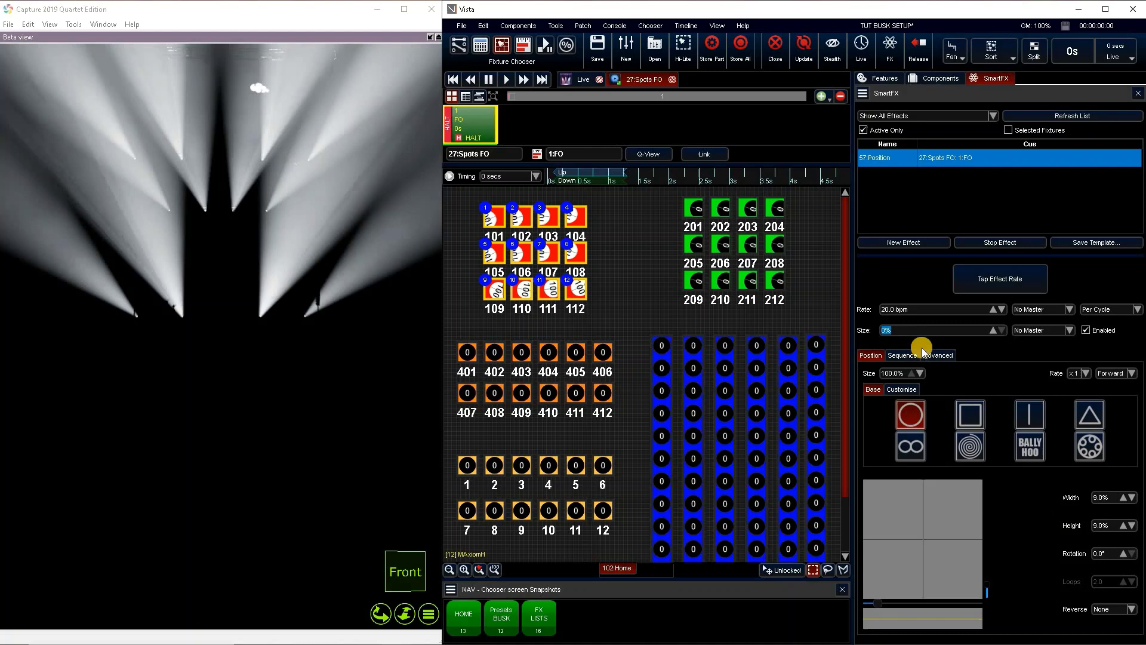
{"action": "left_click_drag", "start_coordinate": [908, 309], "coordinate": [1023, 509]}
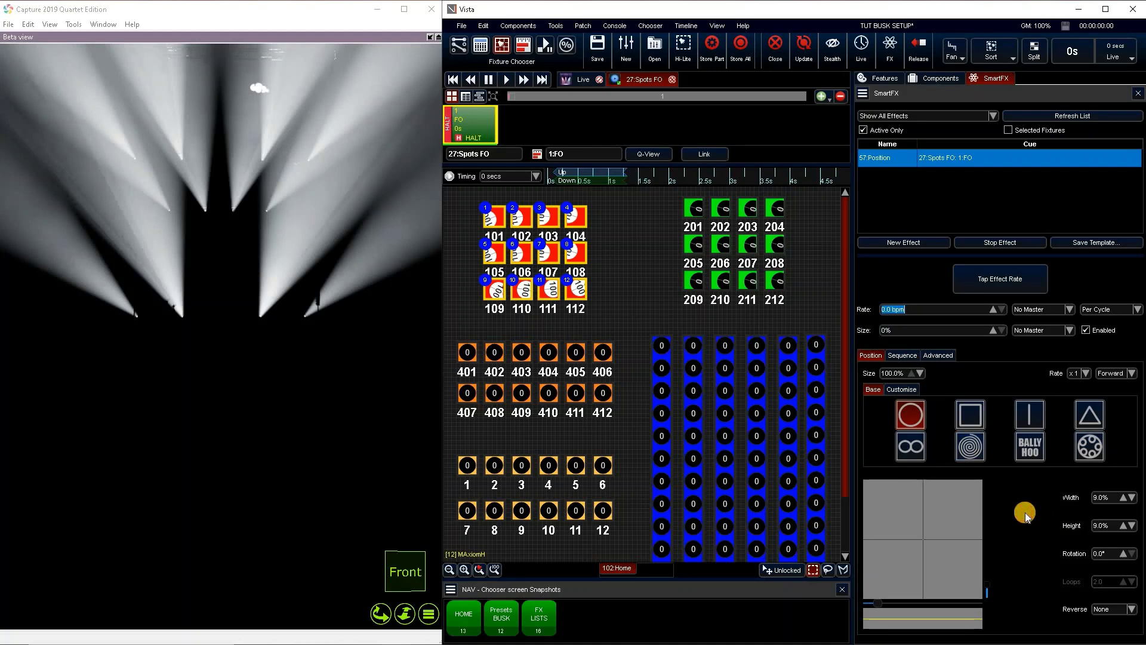
Store the zero-size Position effect as a template named "Pos FX @ 0" and widen the effect list's Name column.
{"action": "left_click", "coordinate": [933, 356]}
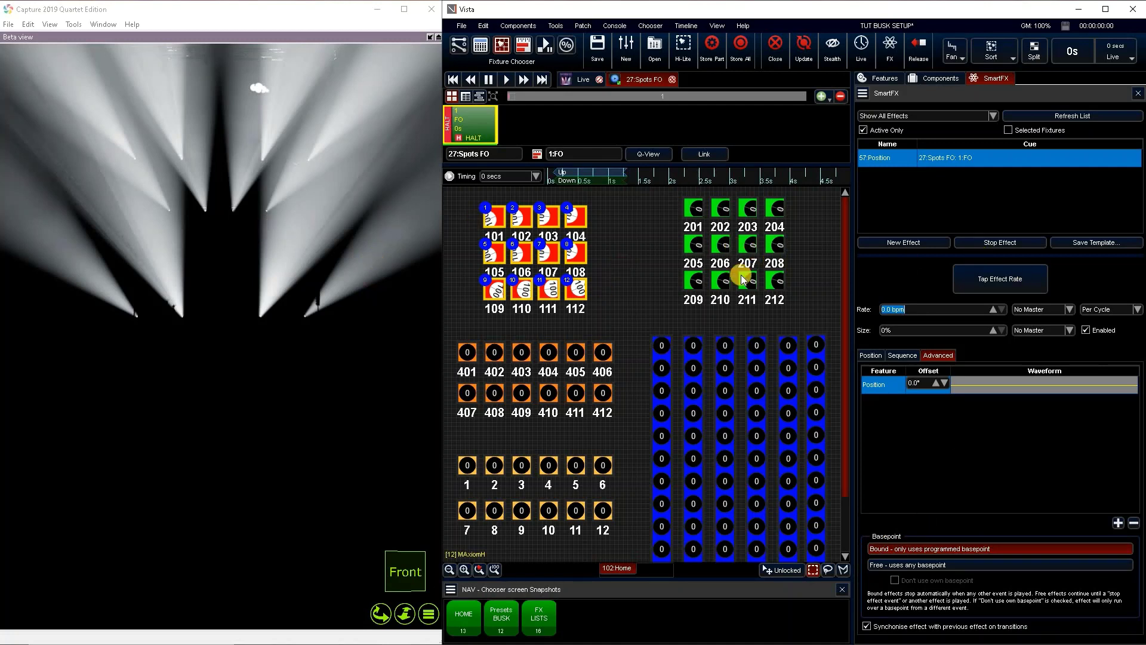
{"action": "left_click", "coordinate": [1098, 243]}
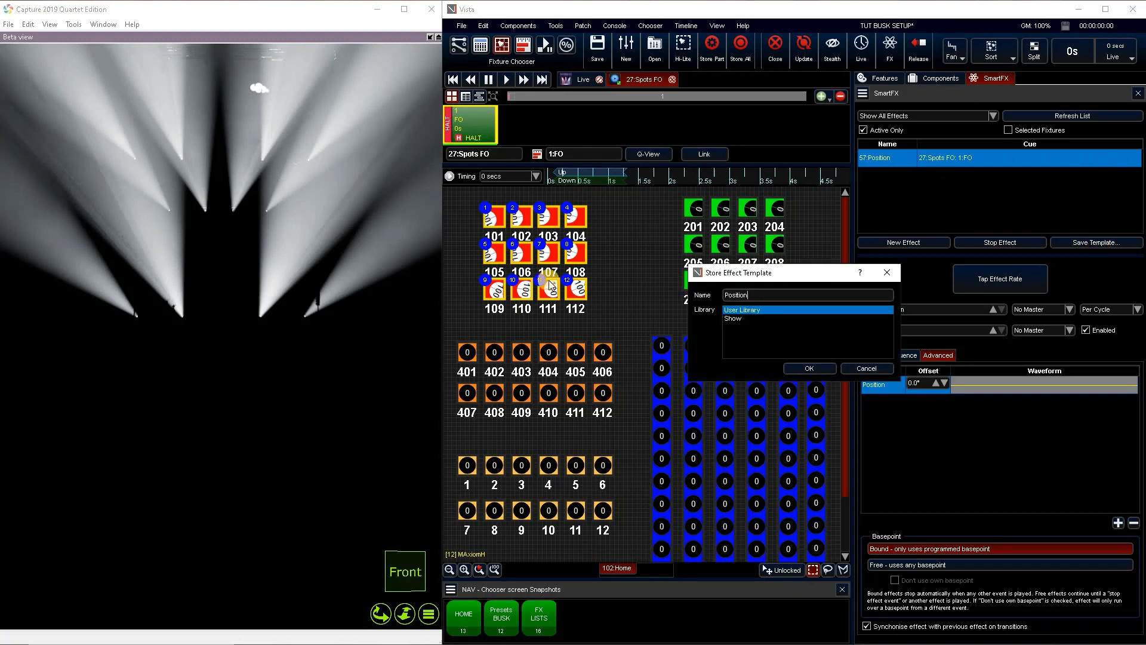
{"action": "key", "text": "ctrl+a"}
{"action": "type", "text": "FX"}
{"action": "type", "text": "Pos F"}
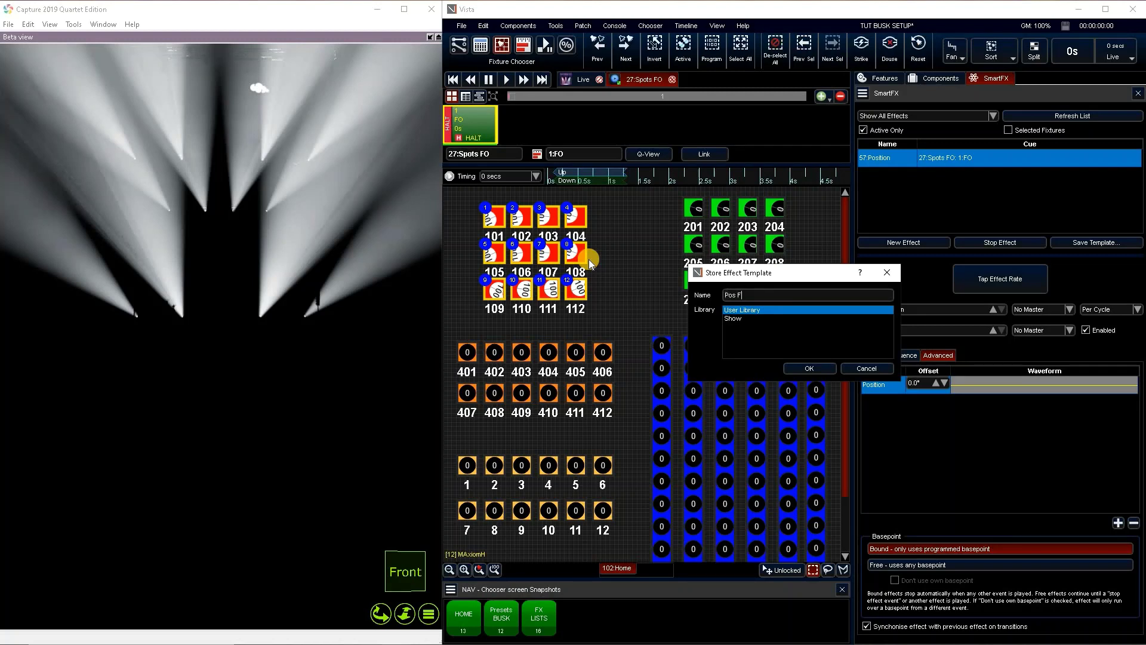
{"action": "type", "text": "X @ 0"}
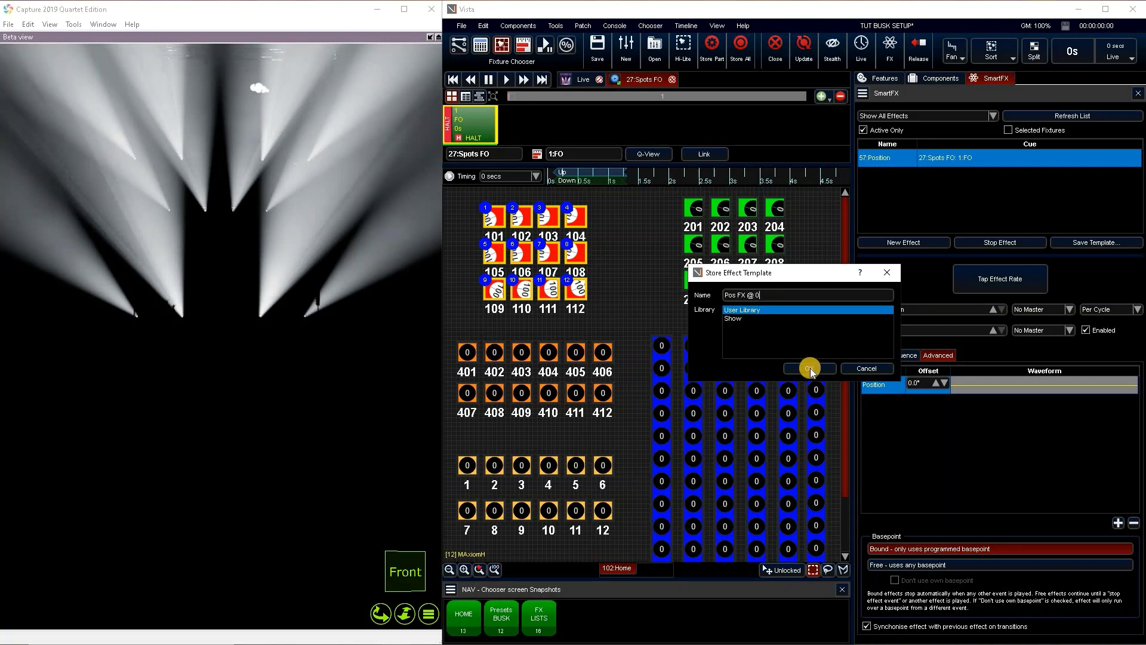
{"action": "left_click", "coordinate": [809, 368]}
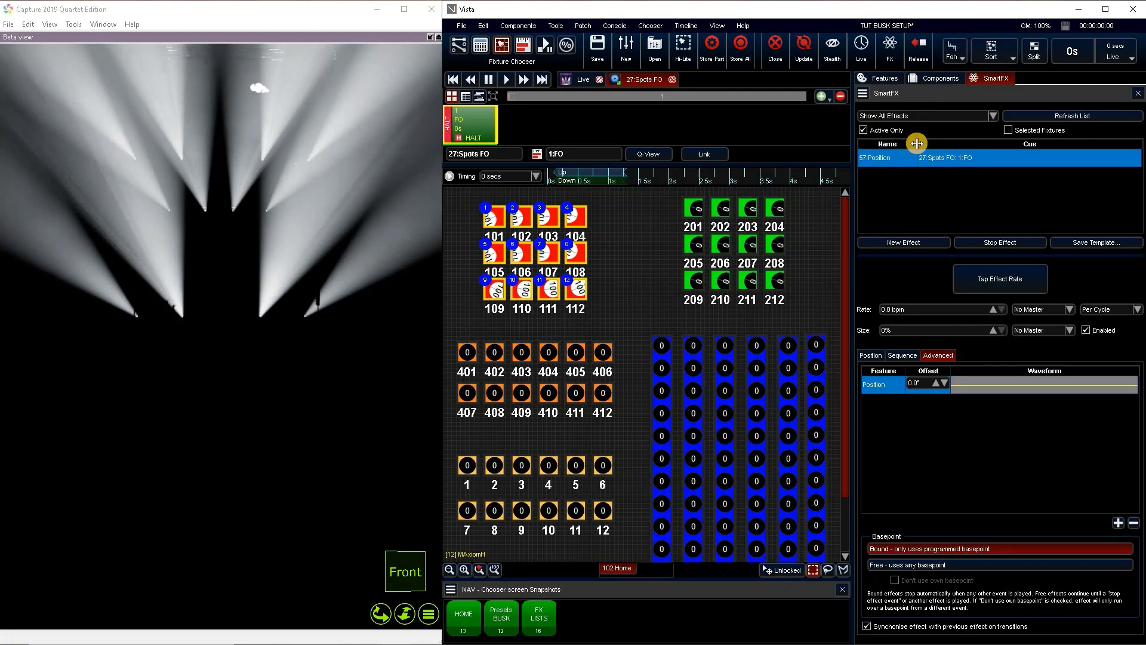
{"action": "left_click_drag", "start_coordinate": [917, 144], "coordinate": [954, 143]}
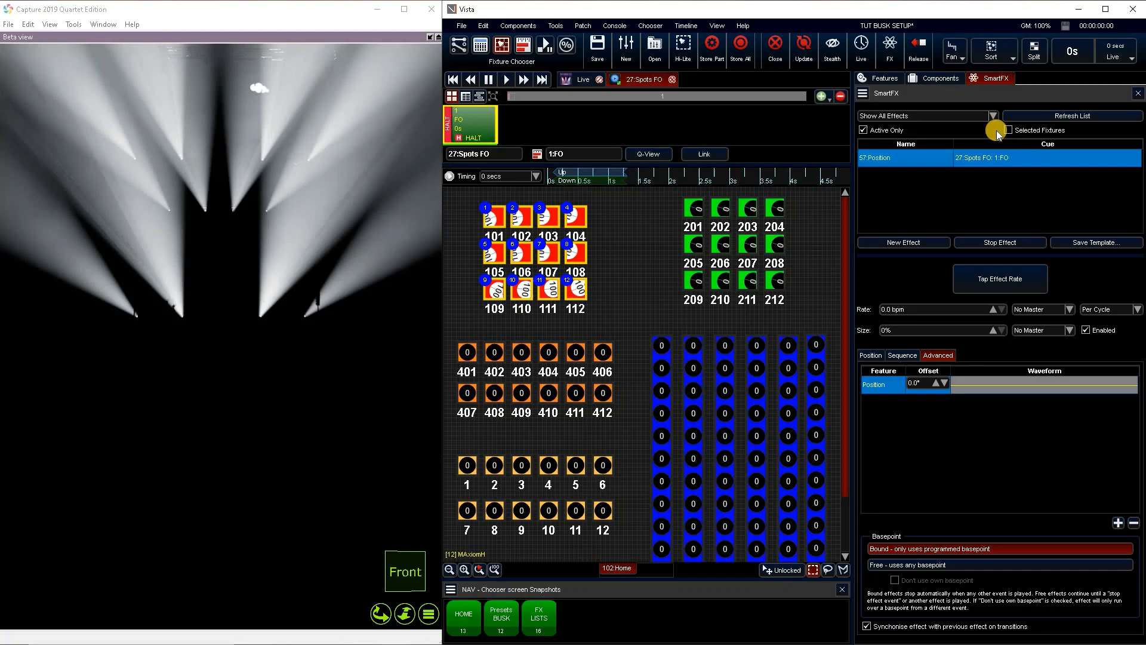
Apply the stored "Pos FX @ 0" effect template to the selected spots in the Spots FO cue.
{"action": "left_click", "coordinate": [927, 78]}
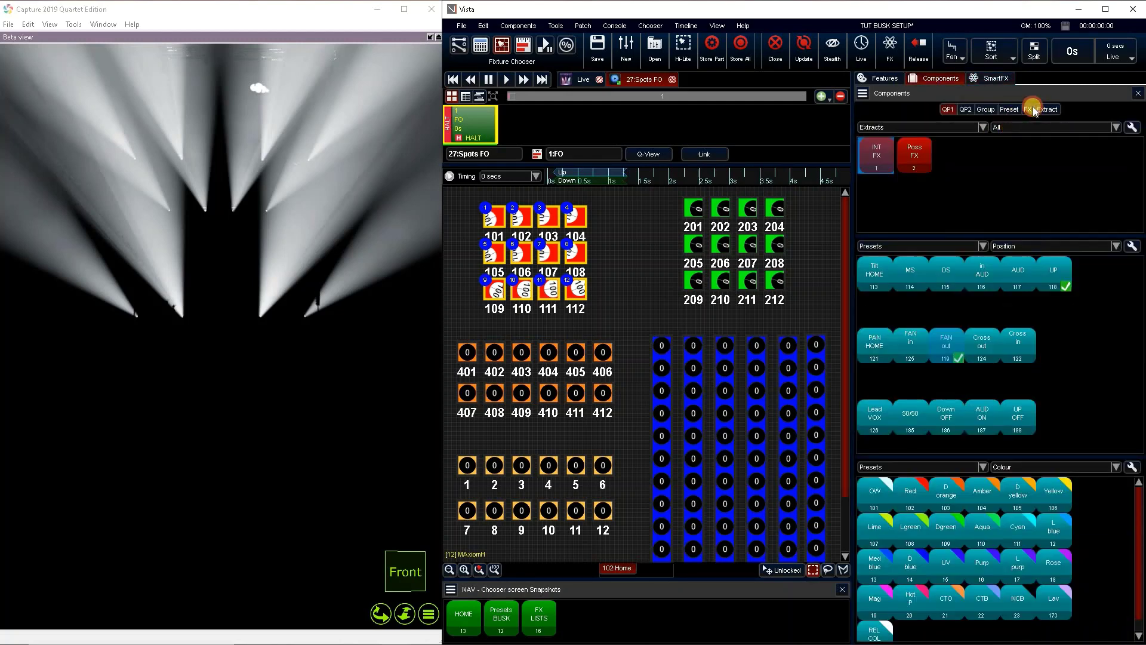
{"action": "left_click", "coordinate": [1028, 109]}
{"action": "left_click", "coordinate": [976, 126]}
{"action": "left_click", "coordinate": [894, 156]}
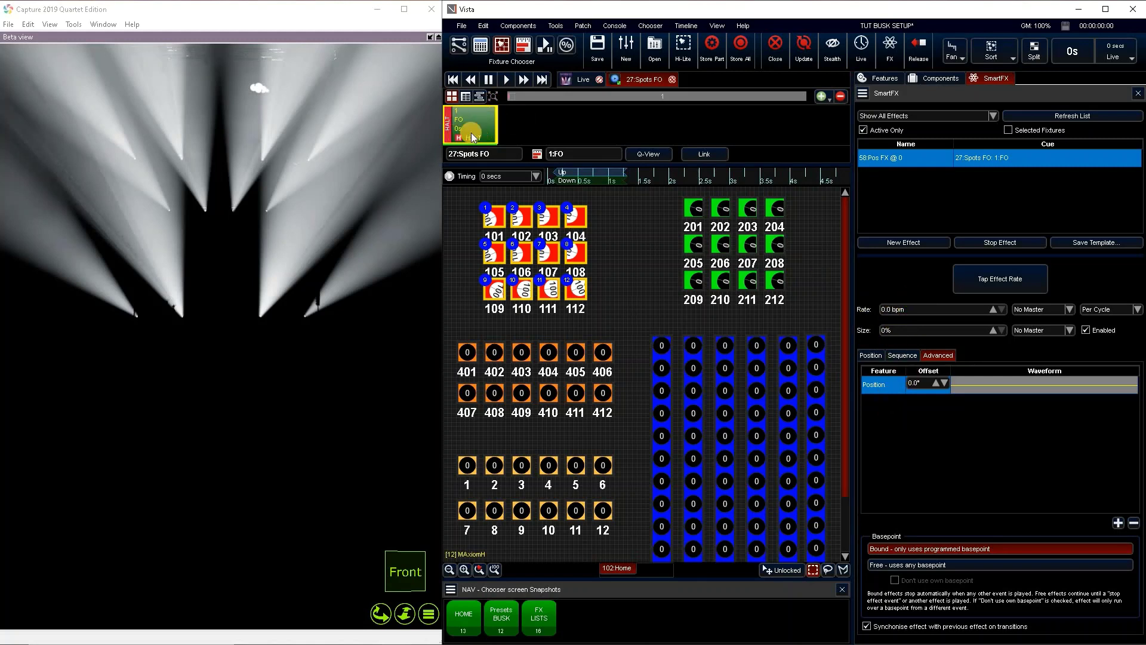
Save and close the edited Spots FO cuelist and clear the Live tab.
{"action": "left_click", "coordinate": [672, 79]}
{"action": "left_click", "coordinate": [805, 382]}
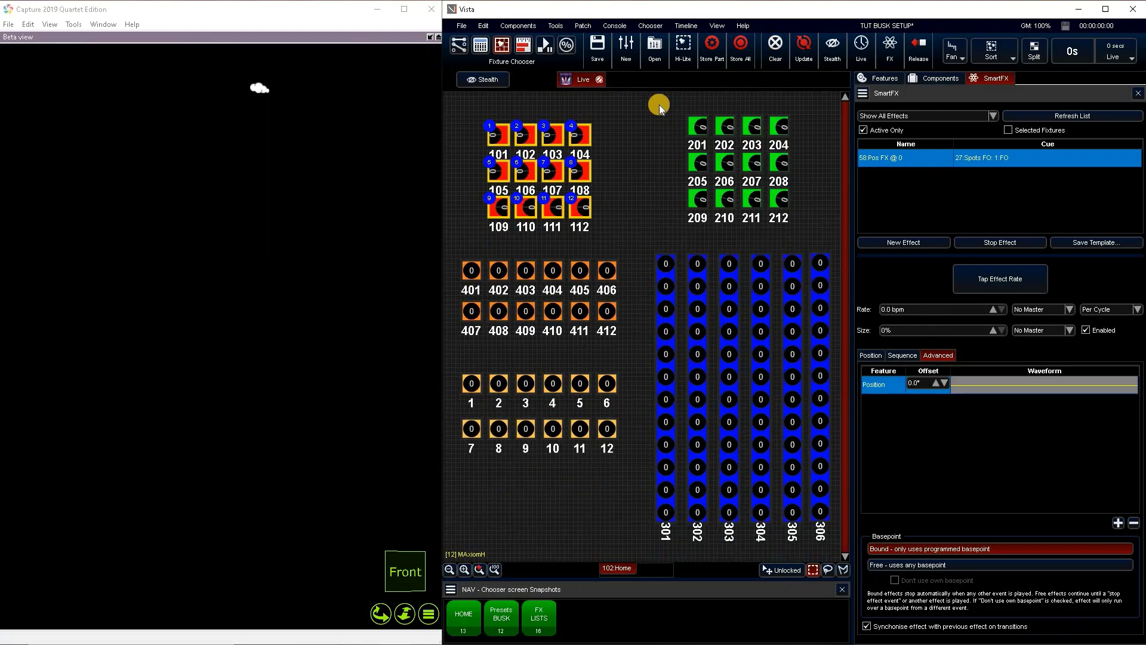
{"action": "left_click", "coordinate": [599, 79]}
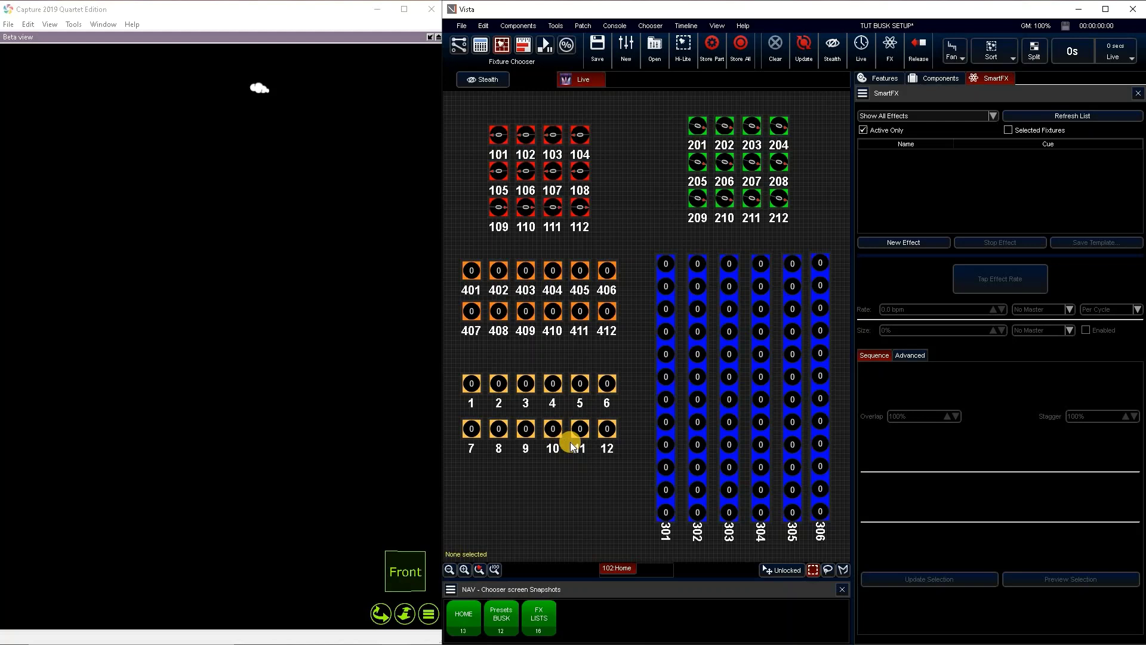
Recall the Presets BUSK screen, select the SPOTS group, and start the spot Sym Pan position effect.
{"action": "left_click", "coordinate": [502, 615]}
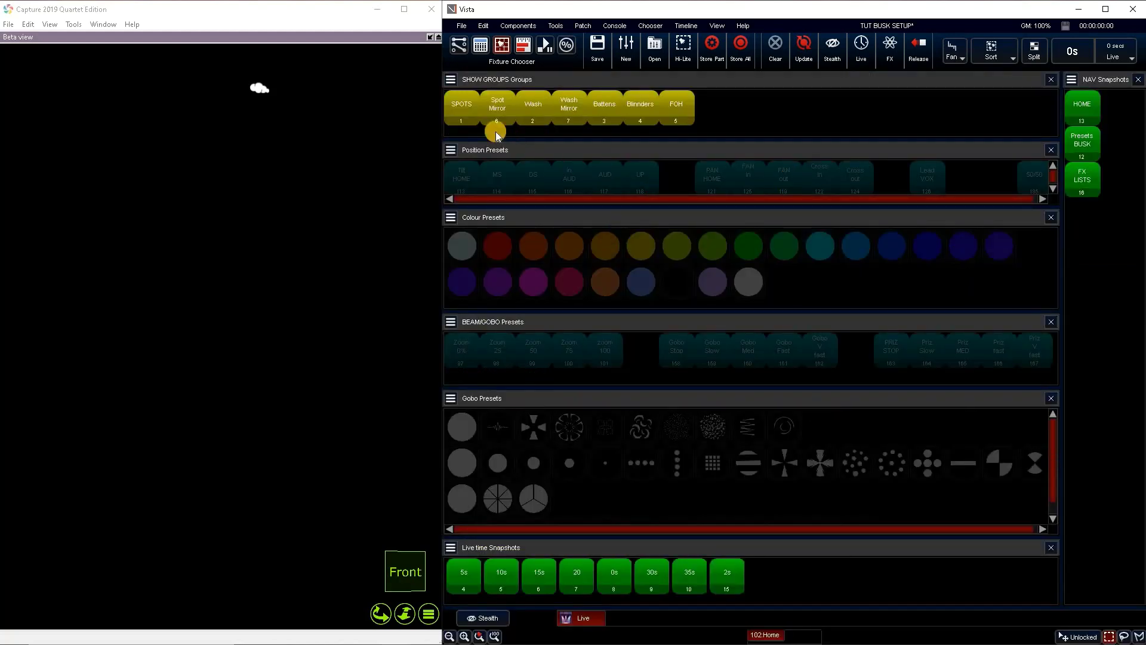
{"action": "left_click", "coordinate": [464, 109]}
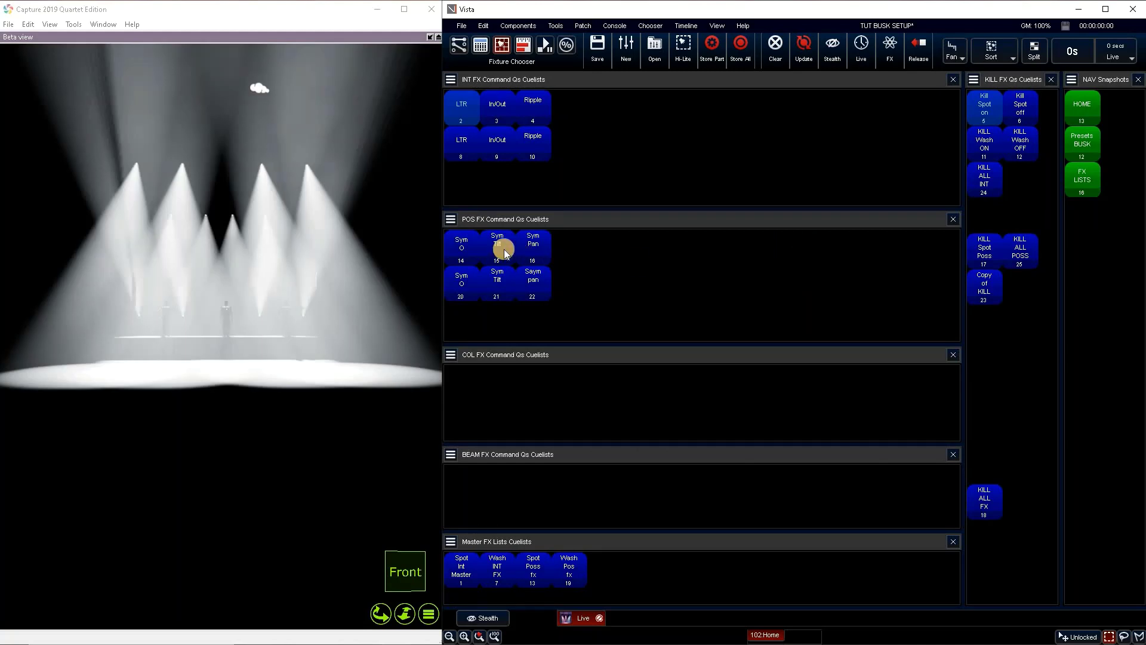
{"action": "left_click", "coordinate": [534, 248]}
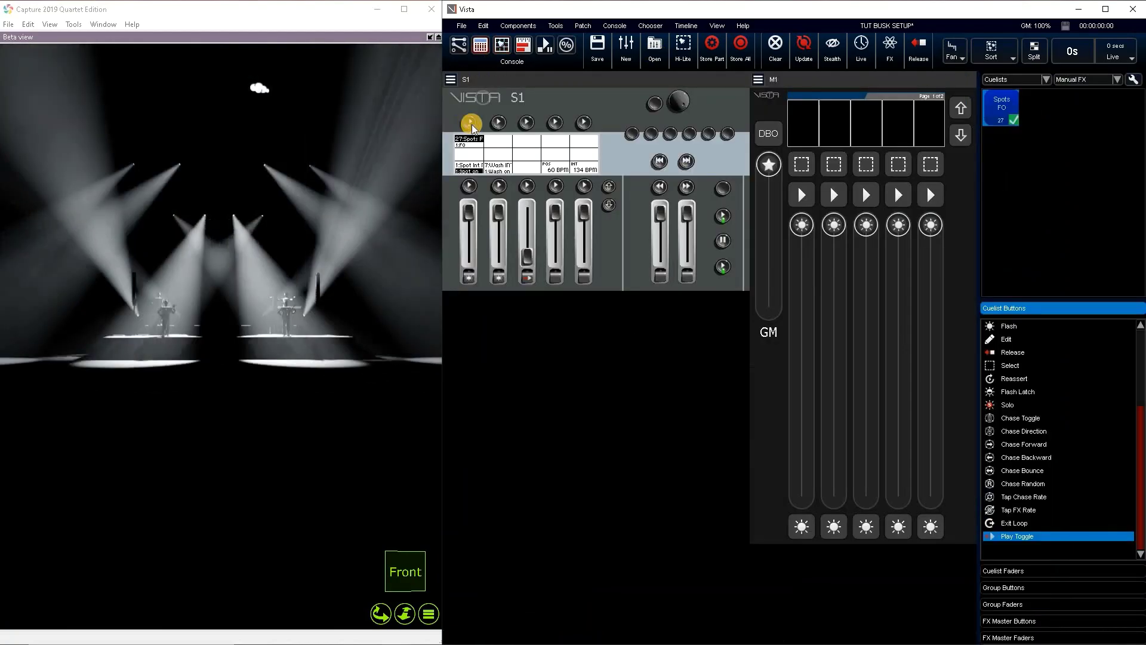
Test the Spots FO playback on the S1 by toggling it over the running Sym Pan effect.
{"action": "left_click", "coordinate": [471, 124]}
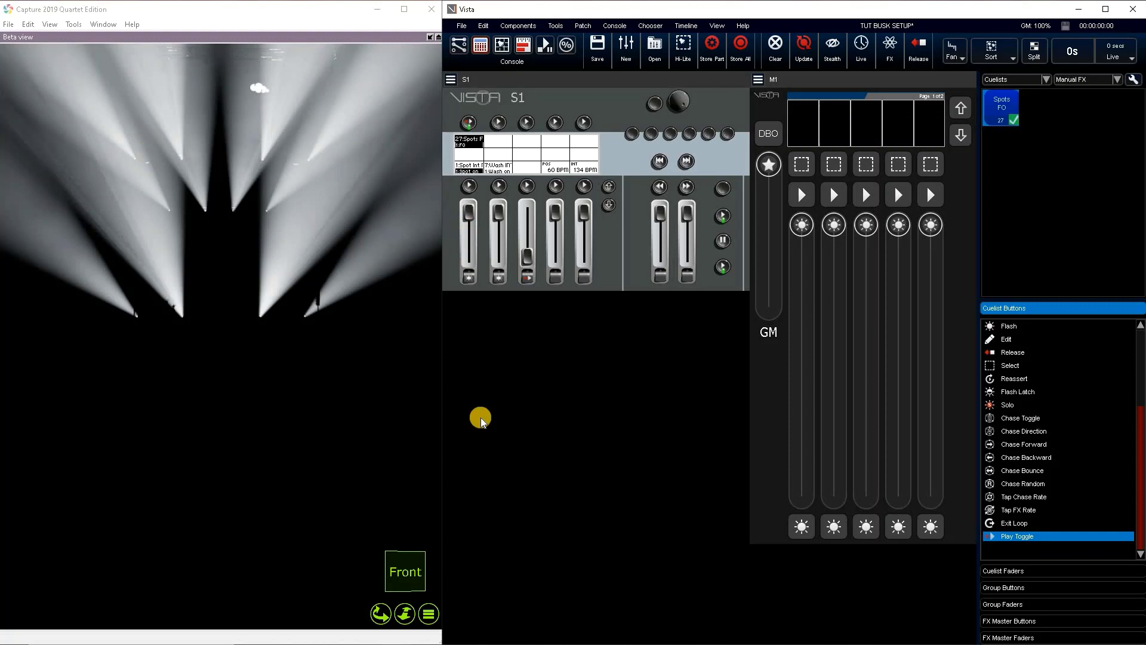
{"action": "left_click", "coordinate": [471, 124]}
{"action": "left_click", "coordinate": [694, 225]}
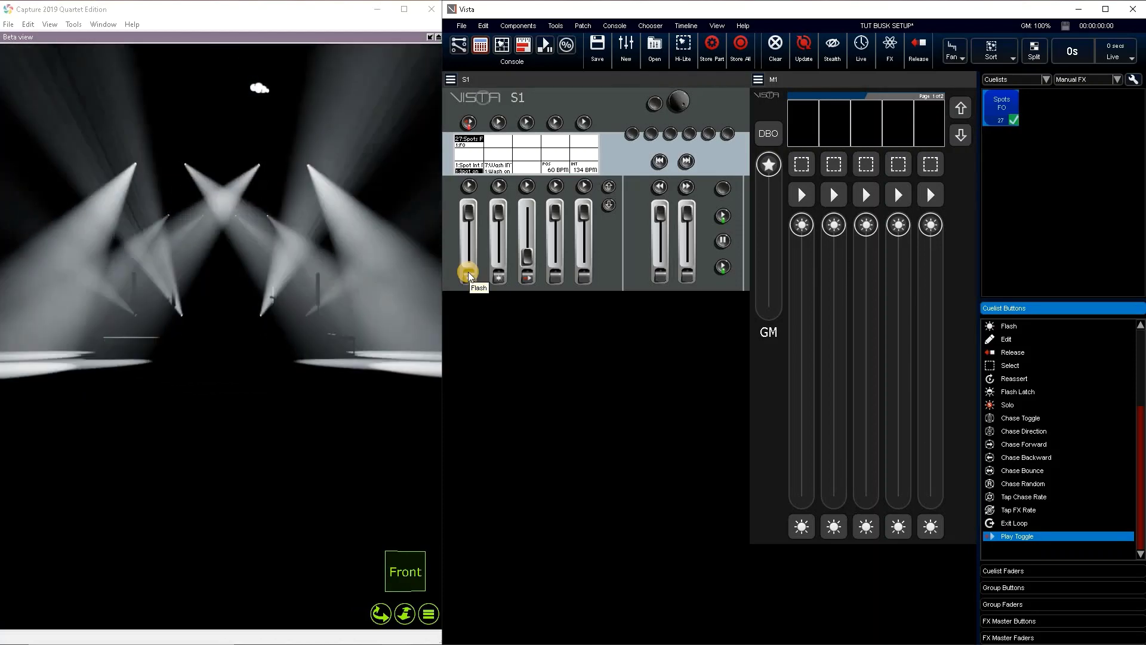
{"action": "left_click", "coordinate": [545, 225]}
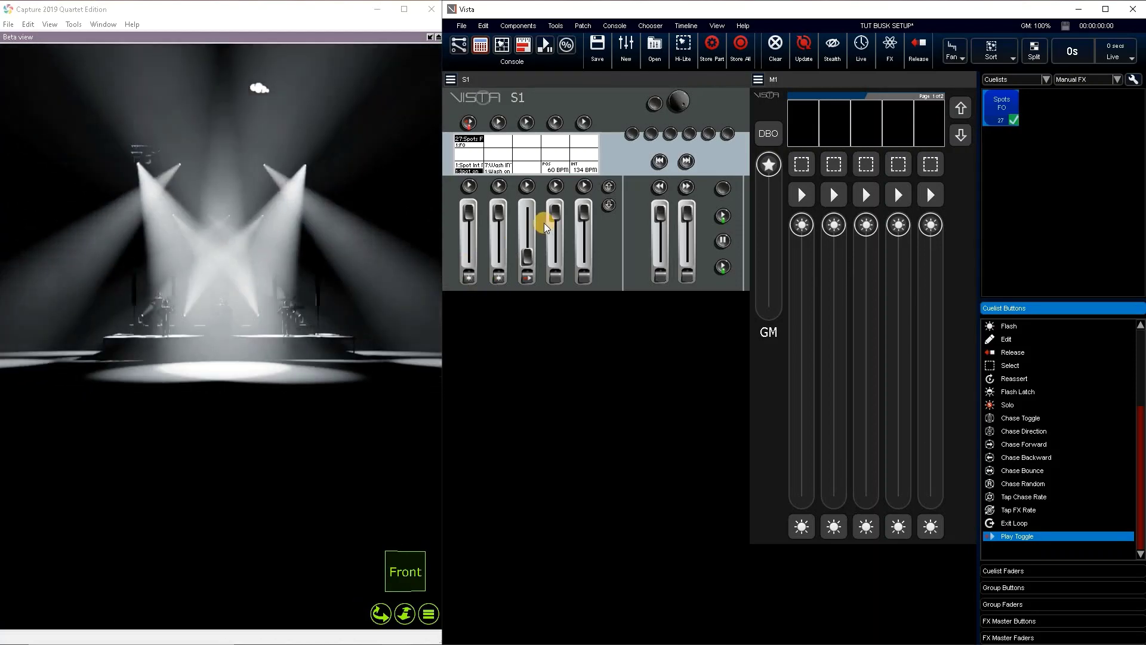